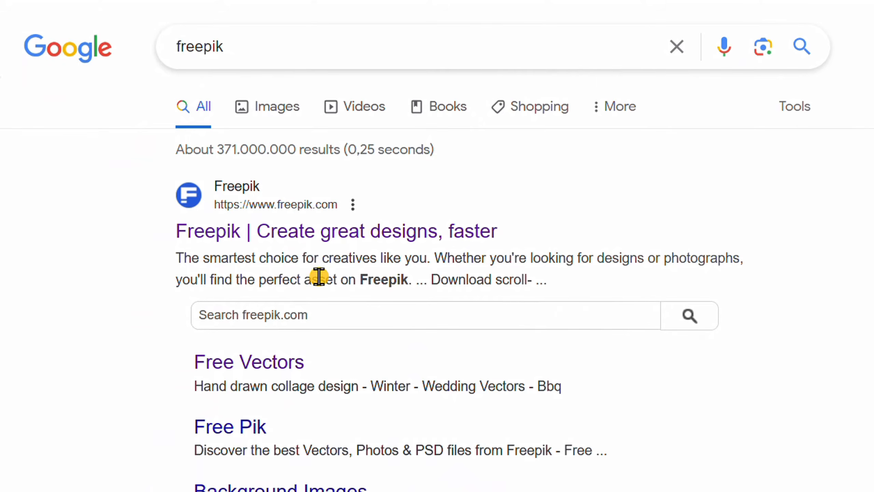
Open the Freepik website from the search results and search its assets for "watercolor brushes".
{"action": "left_click", "coordinate": [250, 231]}
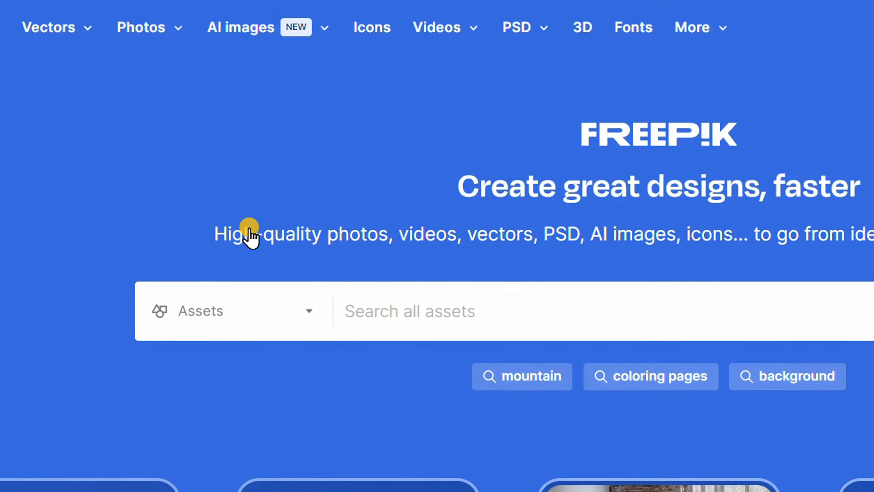
{"action": "left_click", "coordinate": [413, 306]}
{"action": "type", "text": "watercolor brush"}
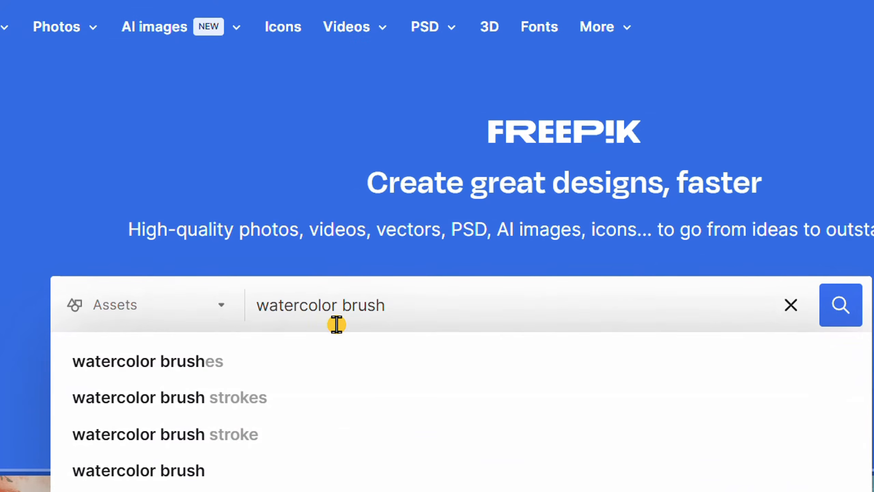
{"action": "left_click", "coordinate": [180, 363]}
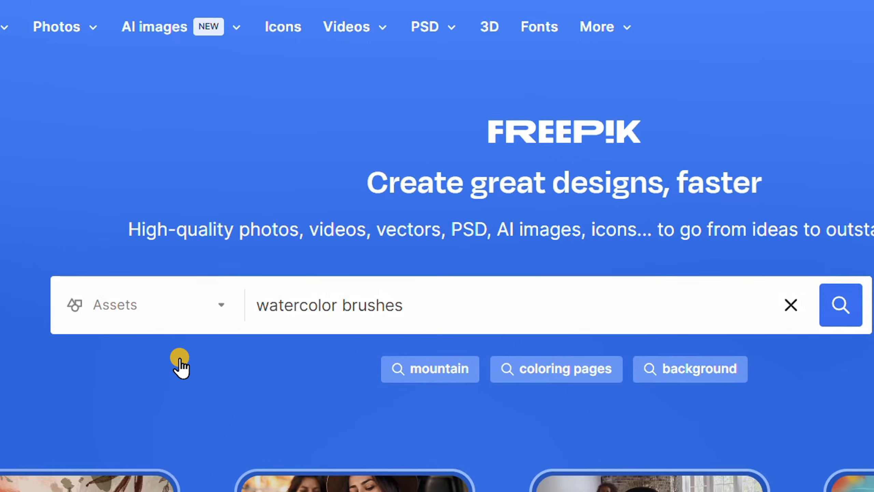
Filter the watercolor brushes results by the AI file type.
{"action": "scroll", "coordinate": [663, 237], "scroll_direction": "down", "scroll_amount": 5}
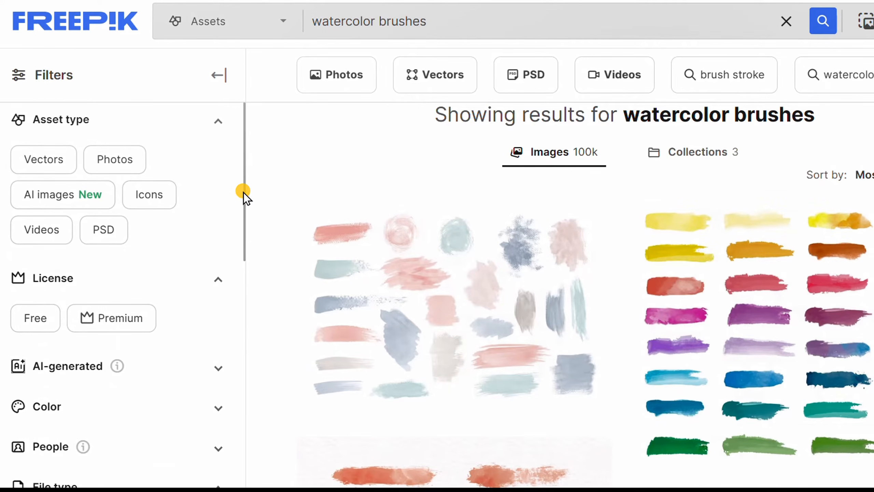
{"action": "scroll", "coordinate": [230, 199], "scroll_direction": "down", "scroll_amount": 7}
{"action": "scroll", "coordinate": [231, 199], "scroll_direction": "down", "scroll_amount": 3}
{"action": "scroll", "coordinate": [230, 199], "scroll_direction": "up", "scroll_amount": 3}
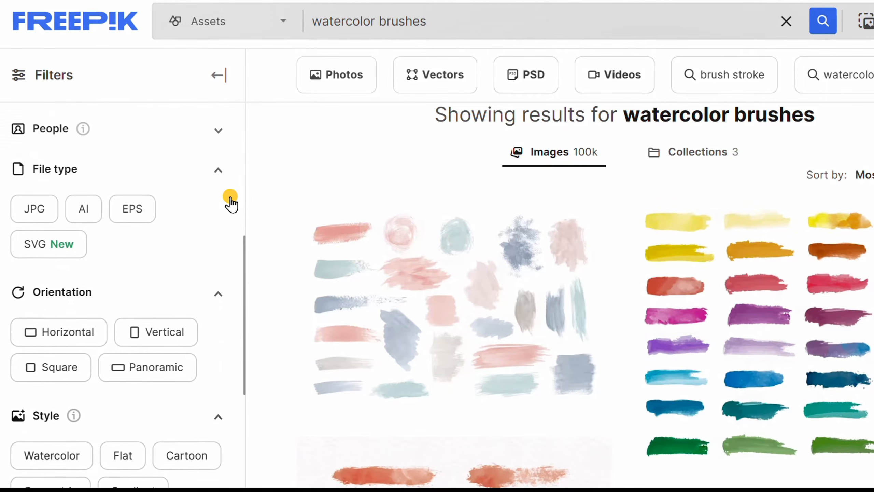
{"action": "left_click", "coordinate": [82, 215]}
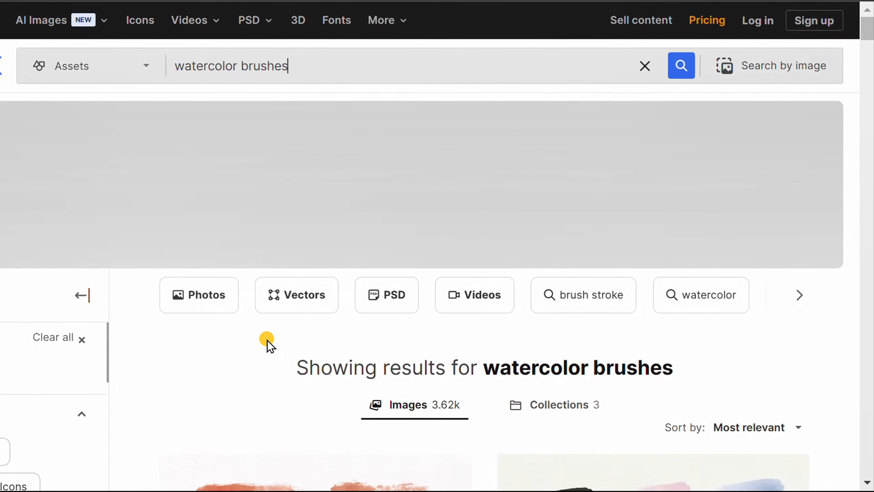
Browse the filtered results and open the "Watercolor Brush Set" with black splashes and strokes.
{"action": "scroll", "coordinate": [262, 342], "scroll_direction": "down", "scroll_amount": 3}
{"action": "scroll", "coordinate": [209, 345], "scroll_direction": "down", "scroll_amount": 5}
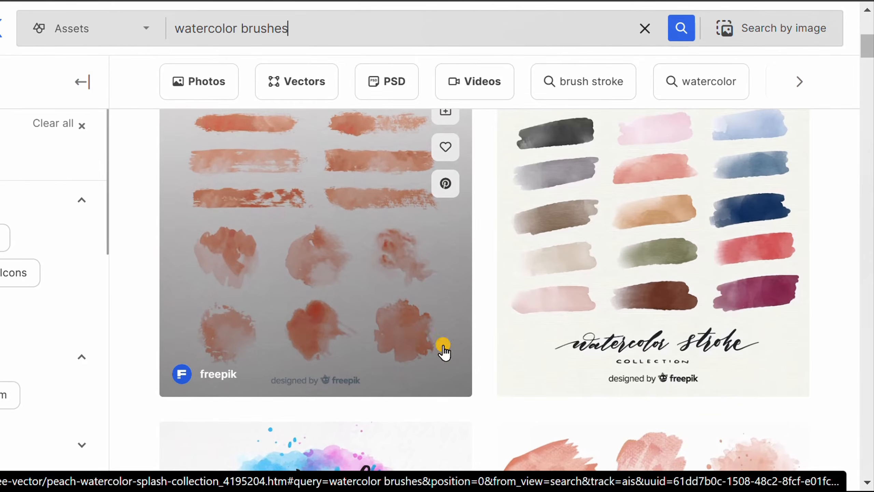
{"action": "scroll", "coordinate": [443, 349], "scroll_direction": "down", "scroll_amount": 10}
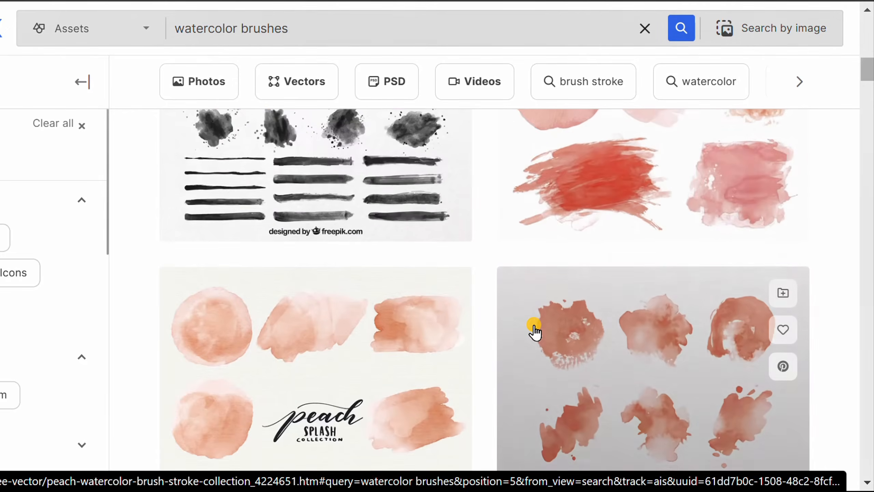
{"action": "scroll", "coordinate": [534, 330], "scroll_direction": "up", "scroll_amount": 5}
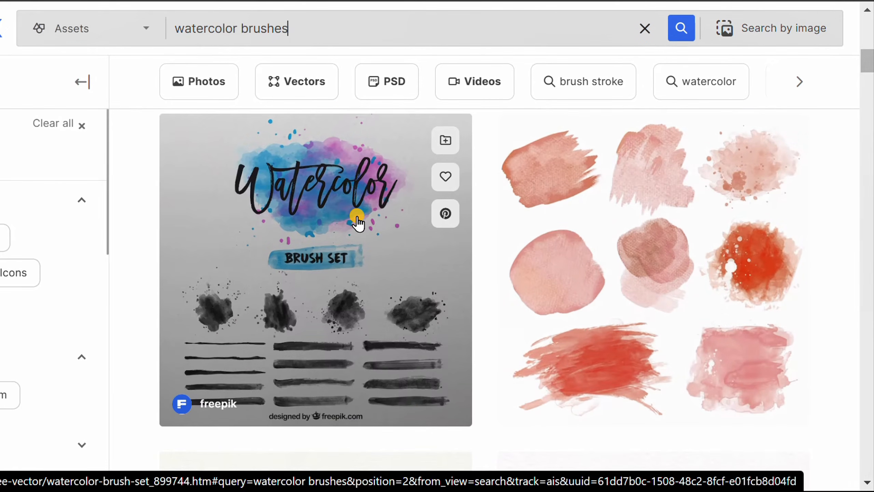
{"action": "left_click", "coordinate": [357, 221]}
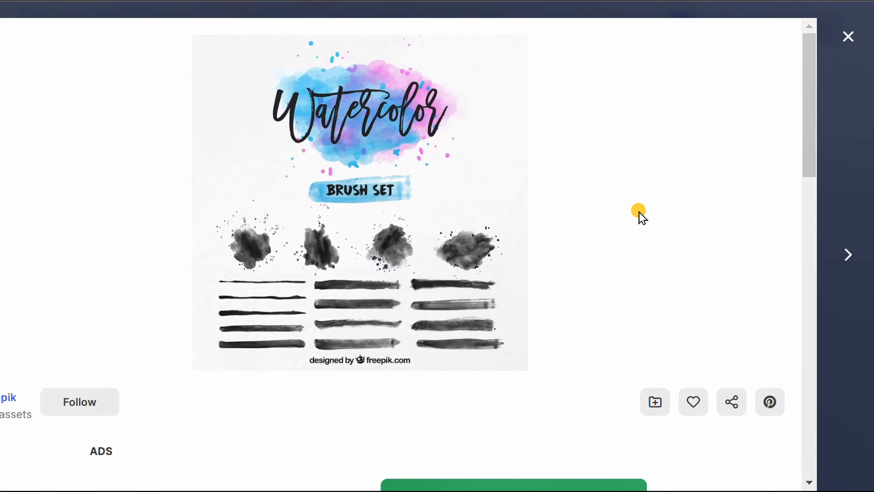
Download the free watercolor brush set in AI format and save it as 899744_62155-OAALCX-610.
{"action": "scroll", "coordinate": [641, 216], "scroll_direction": "down", "scroll_amount": 9}
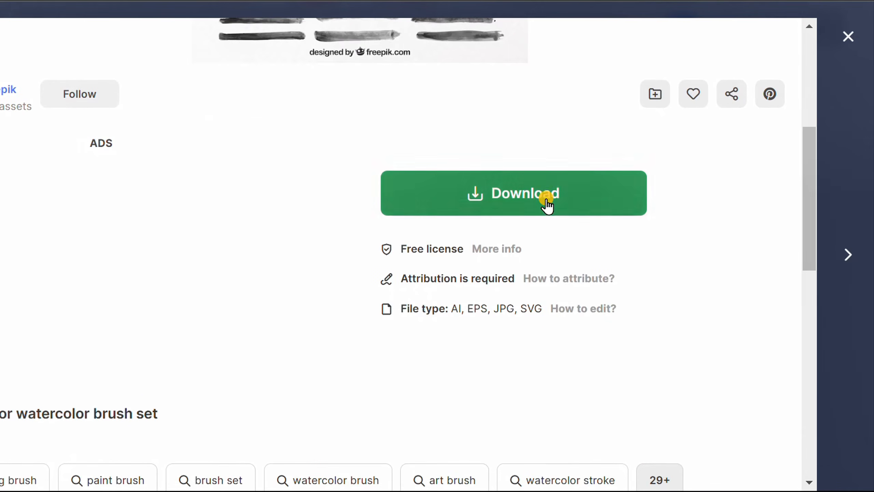
{"action": "left_click", "coordinate": [547, 203]}
{"action": "scroll", "coordinate": [709, 209], "scroll_direction": "down", "scroll_amount": 7}
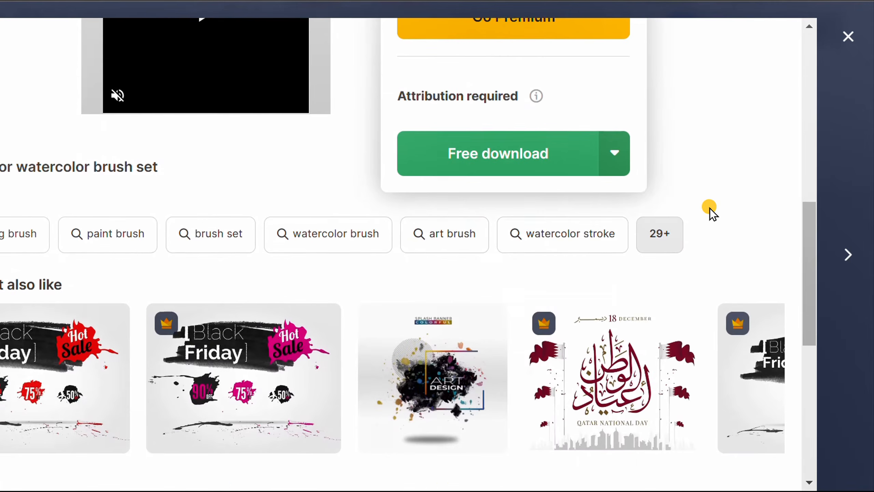
{"action": "left_click", "coordinate": [623, 164]}
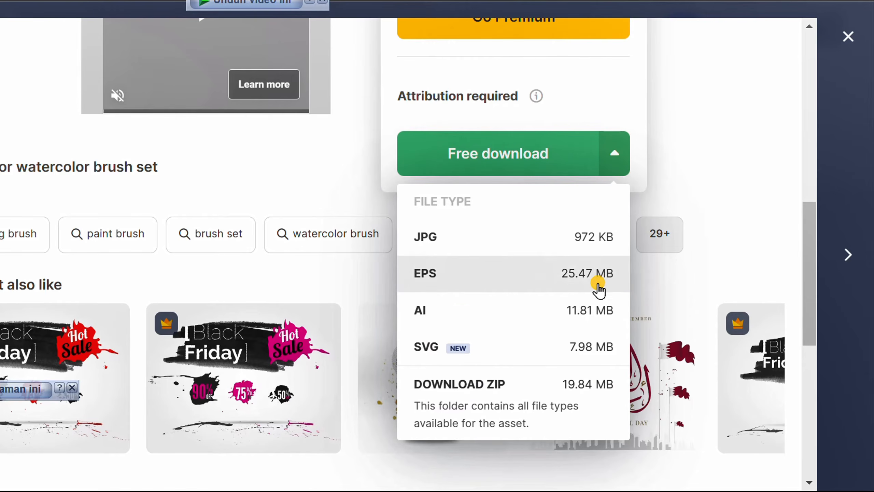
{"action": "left_click", "coordinate": [600, 312]}
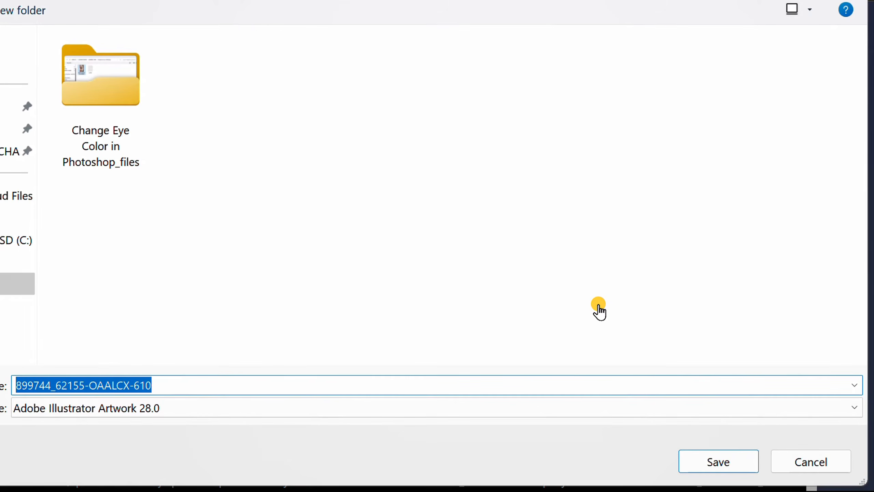
{"action": "left_click", "coordinate": [737, 461]}
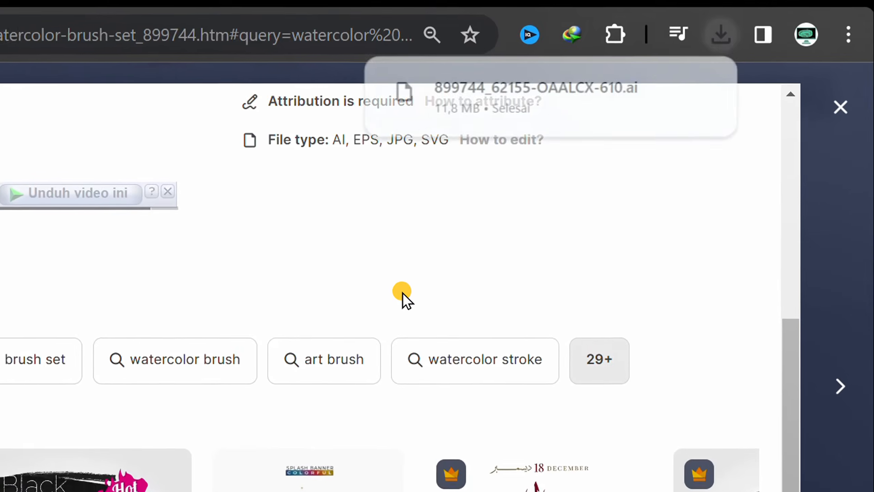
Show the downloaded file in its folder and open 899744_62155-OAALCX-610 in Adobe Illustrator.
{"action": "left_click", "coordinate": [652, 100]}
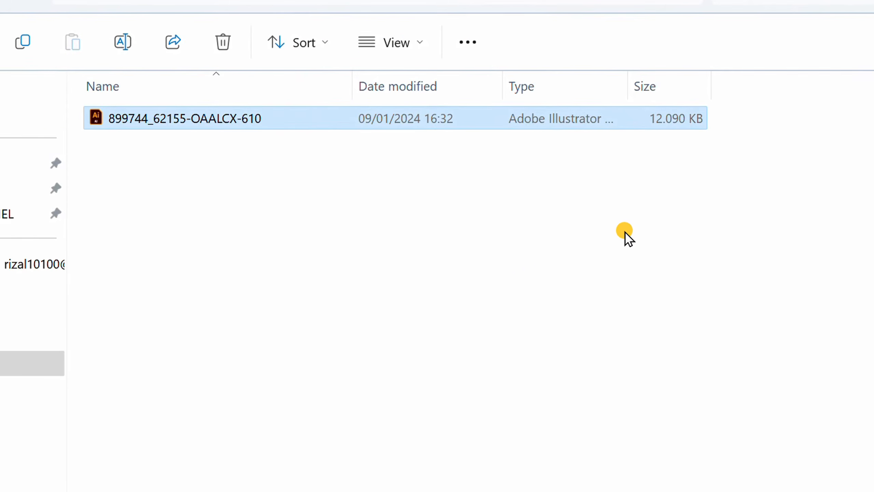
{"action": "left_click", "coordinate": [203, 118]}
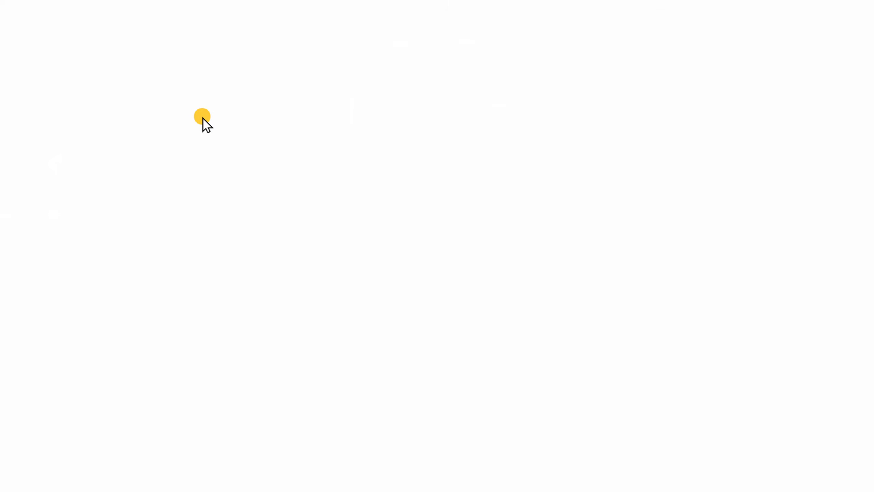
{"action": "key", "text": "space"}
{"action": "left_click_drag", "start_coordinate": [518, 181], "coordinate": [593, 203]}
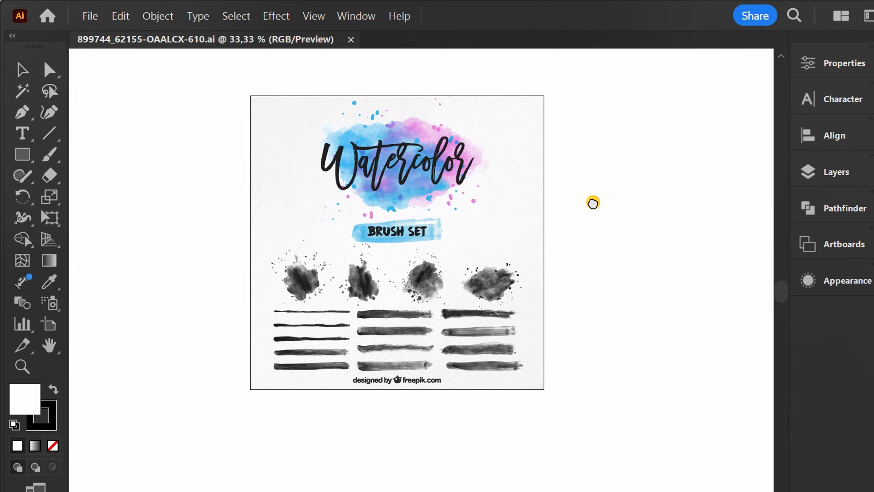
Display the document's Brushes list beside the artwork, enlarge it and look through the included watercolor brushes.
{"action": "left_click", "coordinate": [356, 16]}
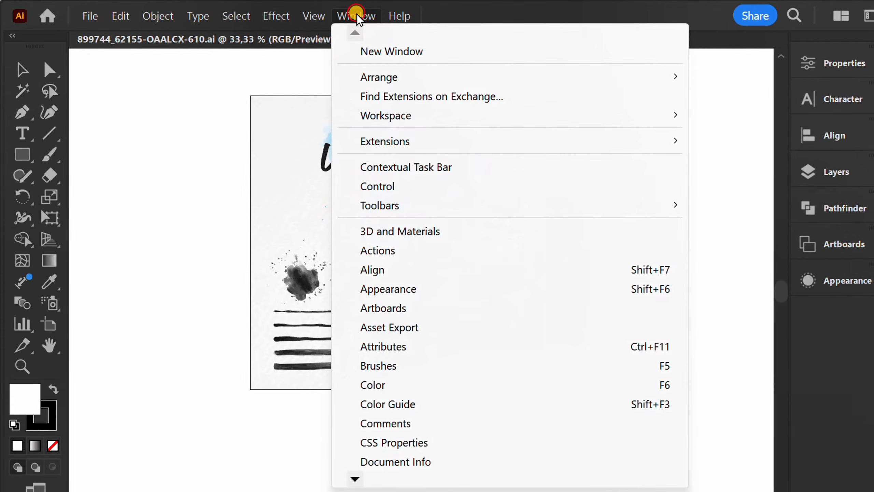
{"action": "left_click", "coordinate": [412, 366]}
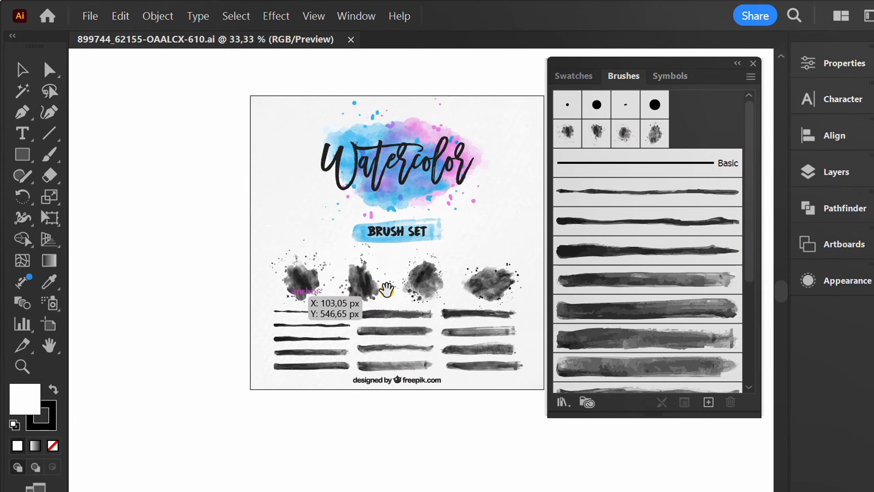
{"action": "left_click_drag", "start_coordinate": [387, 290], "coordinate": [317, 289]}
{"action": "left_click_drag", "start_coordinate": [646, 414], "coordinate": [651, 489]}
{"action": "scroll", "coordinate": [723, 212], "scroll_direction": "down", "scroll_amount": 3}
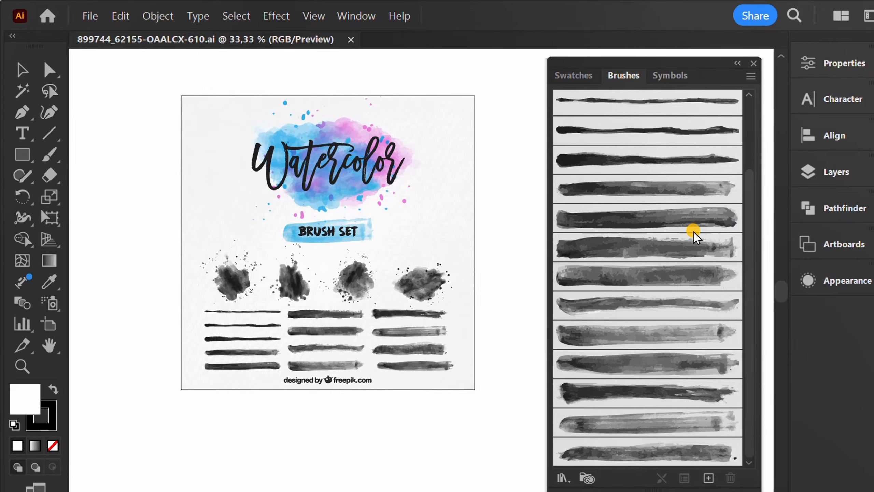
{"action": "scroll", "coordinate": [687, 240], "scroll_direction": "up", "scroll_amount": 3}
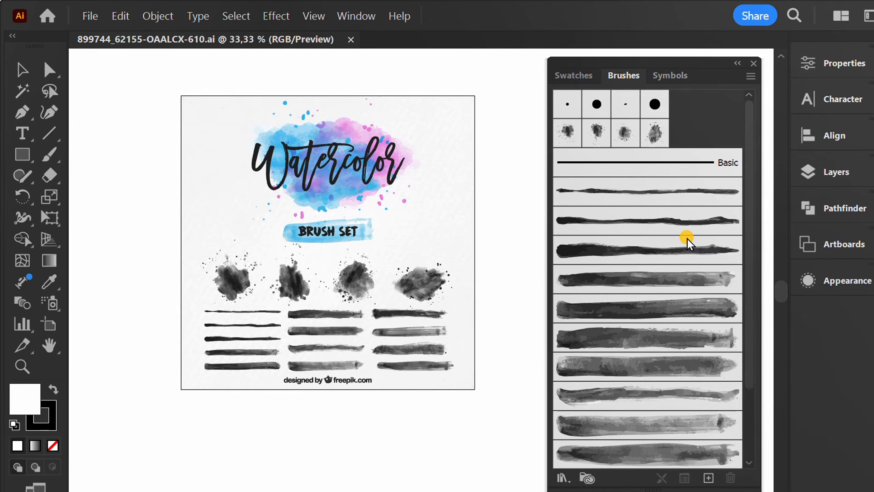
{"action": "scroll", "coordinate": [687, 240], "scroll_direction": "down", "scroll_amount": 2}
Paint a horizontal stroke with the Paintbrush tool and Art Brush 12 on the empty canvas beside the artwork.
{"action": "key", "text": "space"}
{"action": "left_click_drag", "start_coordinate": [497, 222], "coordinate": [310, 272]}
{"action": "scroll", "coordinate": [423, 237], "scroll_direction": "up", "scroll_amount": 2}
{"action": "scroll", "coordinate": [449, 229], "scroll_direction": "up", "scroll_amount": 1}
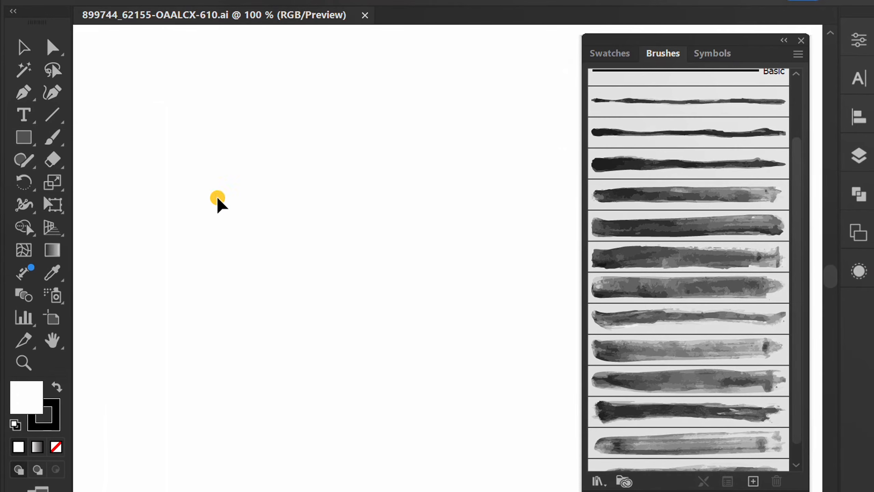
{"action": "left_click", "coordinate": [47, 138]}
{"action": "left_click_drag", "start_coordinate": [47, 139], "coordinate": [125, 137]}
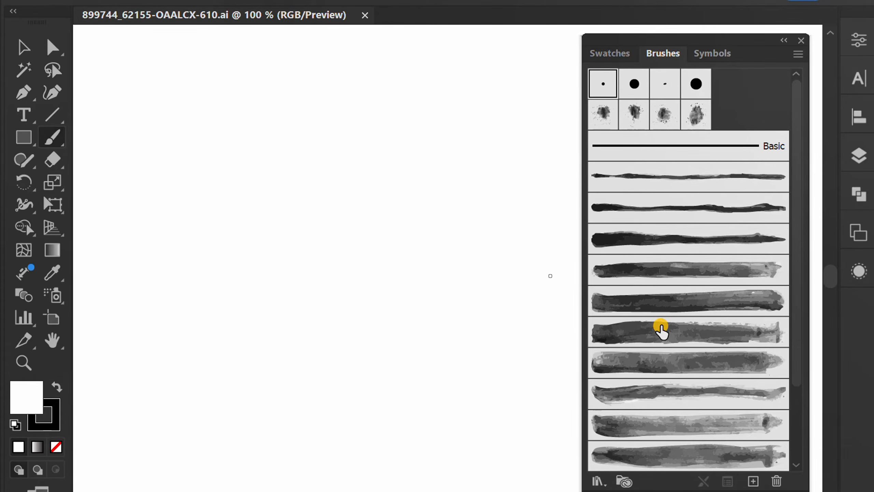
{"action": "scroll", "coordinate": [674, 328], "scroll_direction": "down", "scroll_amount": 3}
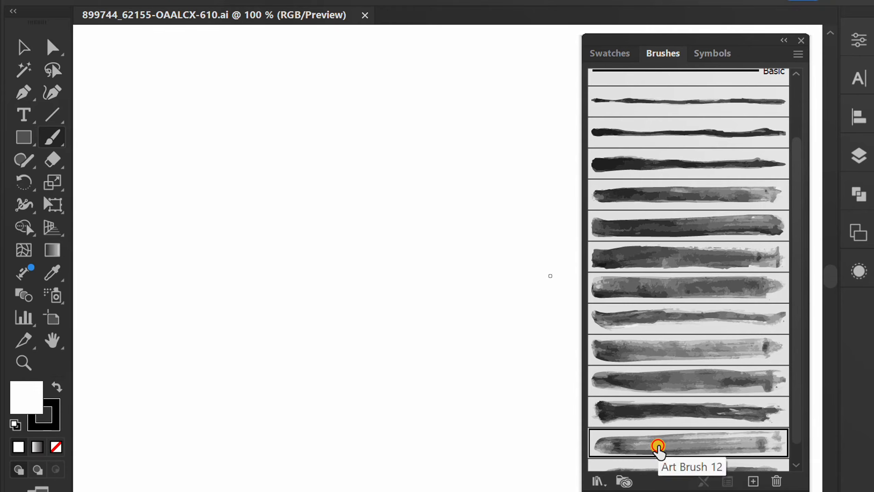
{"action": "left_click", "coordinate": [658, 444]}
{"action": "left_click_drag", "start_coordinate": [192, 195], "coordinate": [428, 195]}
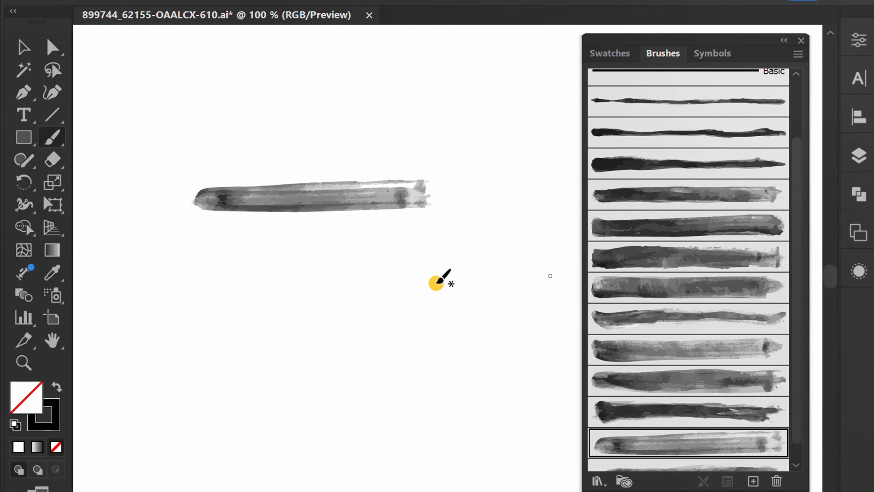
Stamp two ink splashes with Scatter Brush 2 and move the horizontal brush stroke clear of them.
{"action": "scroll", "coordinate": [619, 305], "scroll_direction": "down", "scroll_amount": 1}
{"action": "scroll", "coordinate": [637, 313], "scroll_direction": "up", "scroll_amount": 3}
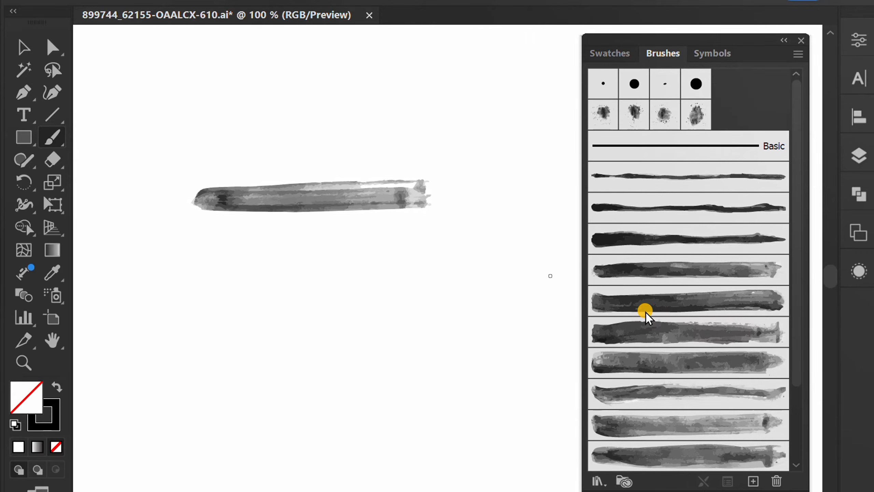
{"action": "left_click", "coordinate": [604, 116]}
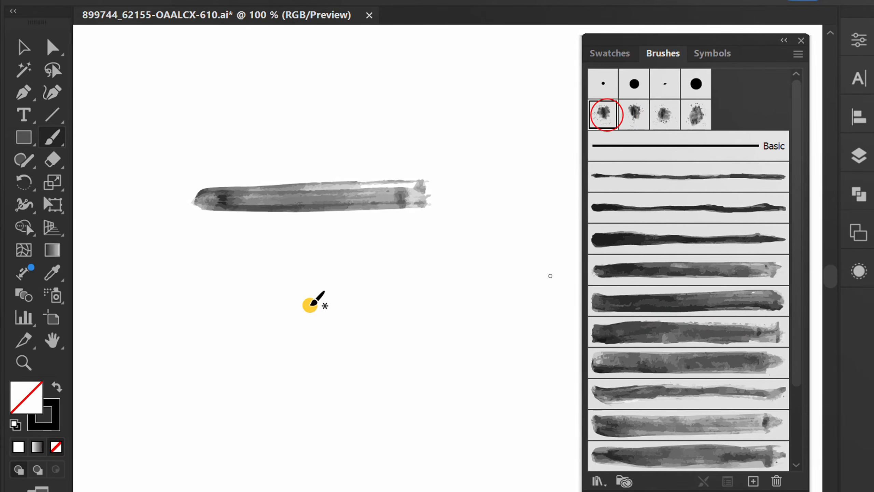
{"action": "left_click", "coordinate": [305, 304]}
{"action": "left_click", "coordinate": [479, 157]}
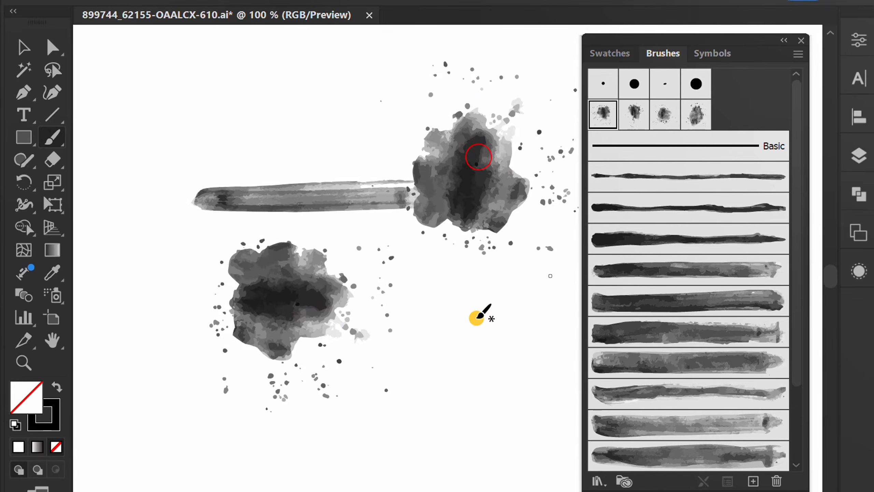
{"action": "key", "text": "v"}
{"action": "left_click_drag", "start_coordinate": [318, 199], "coordinate": [261, 143]}
Recolor the upper ink splash by setting its stroke color to the bright blue swatch.
{"action": "left_click", "coordinate": [473, 193]}
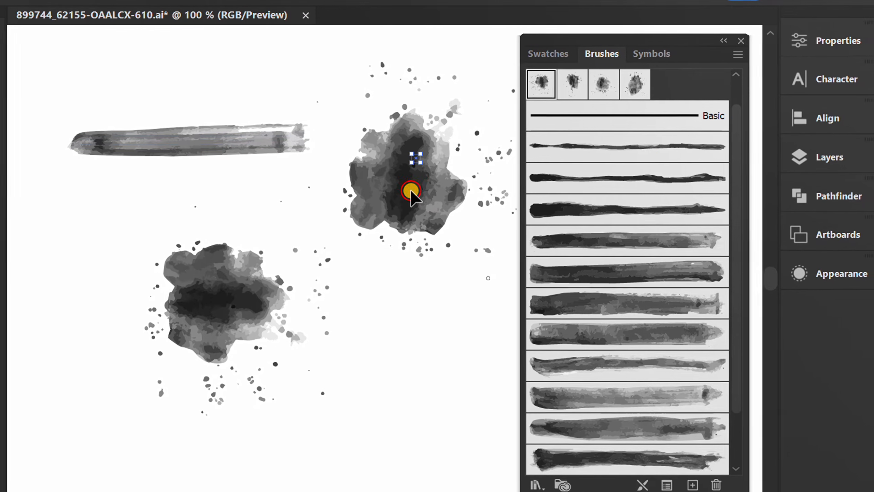
{"action": "left_click", "coordinate": [829, 41]}
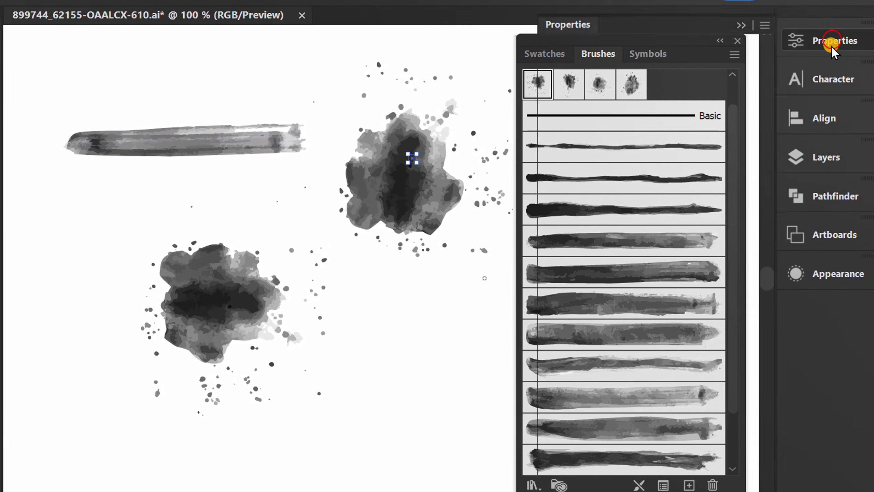
{"action": "left_click", "coordinate": [556, 292]}
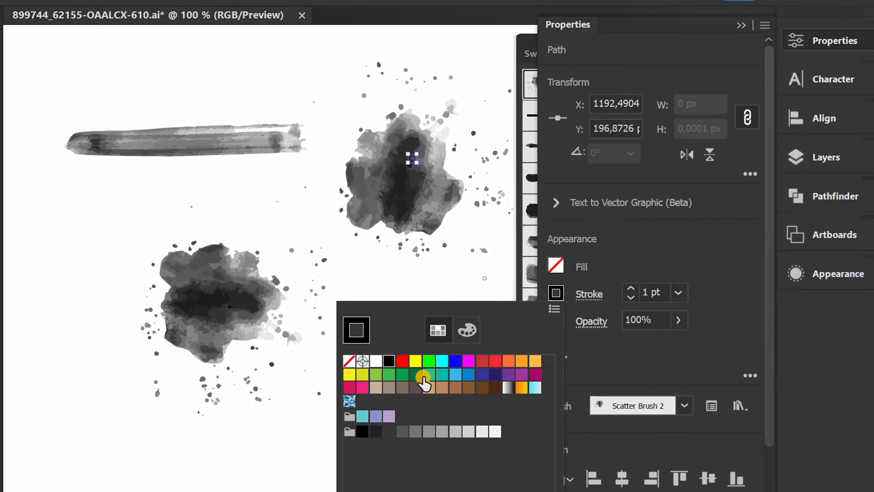
{"action": "left_click", "coordinate": [416, 361]}
{"action": "left_click", "coordinate": [376, 374]}
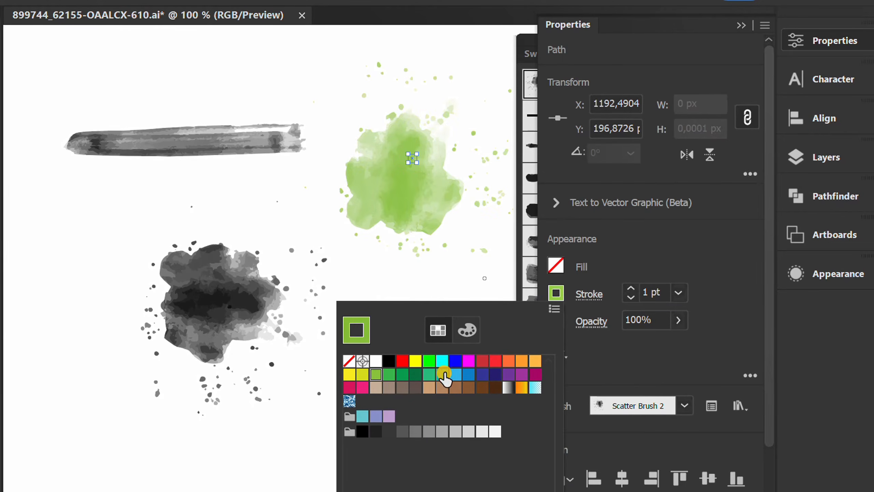
{"action": "left_click", "coordinate": [455, 361]}
{"action": "left_click", "coordinate": [241, 430]}
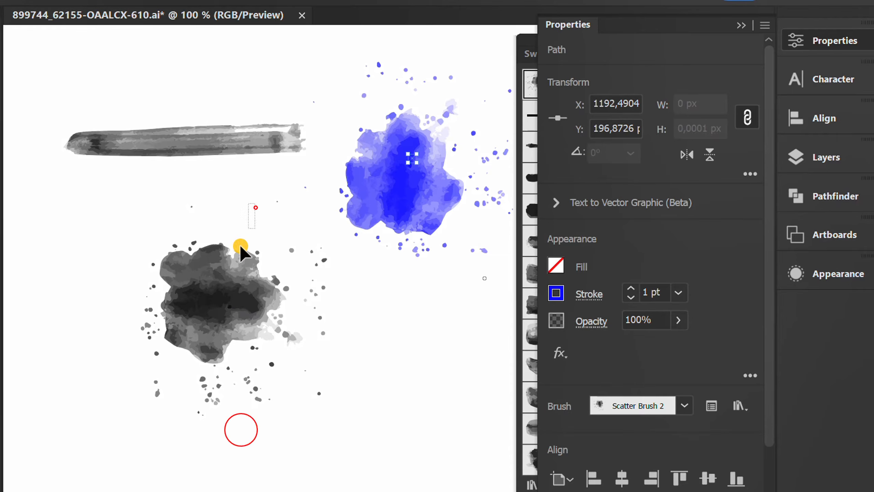
Recolor the lower ink splash by setting its stroke color to the light green swatch.
{"action": "left_click", "coordinate": [241, 248]}
{"action": "left_click", "coordinate": [816, 39]}
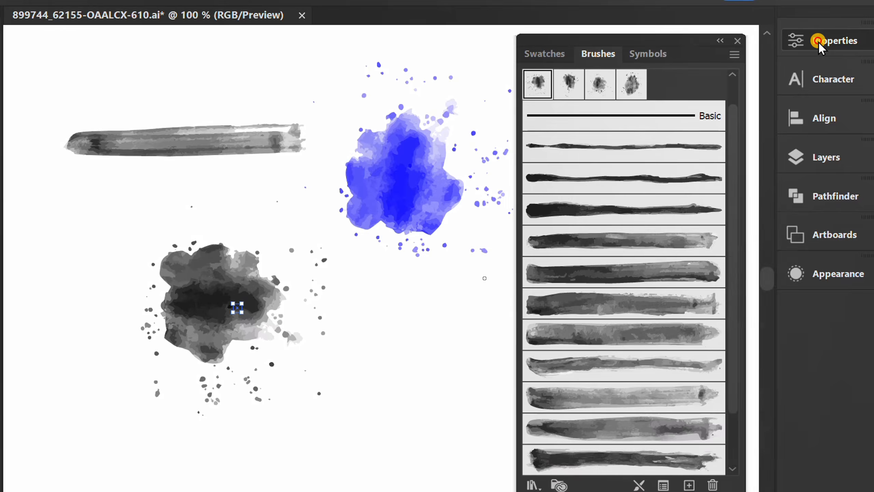
{"action": "left_click", "coordinate": [816, 39]}
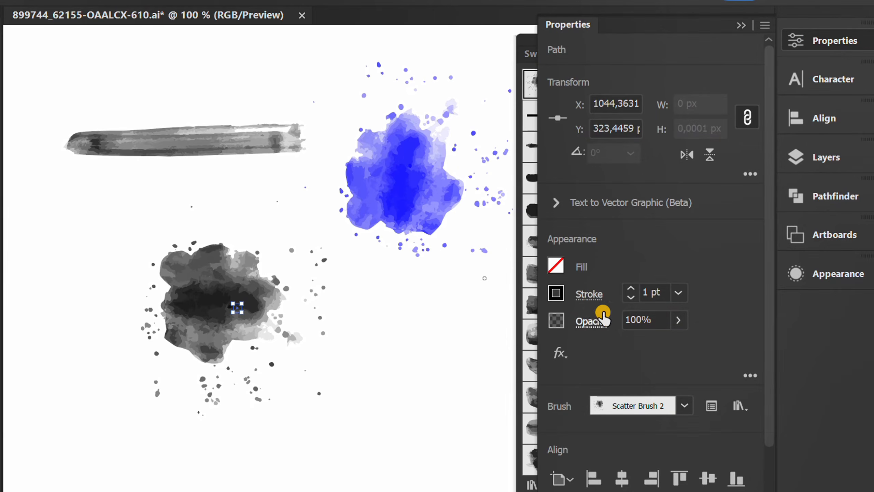
{"action": "left_click", "coordinate": [556, 293]}
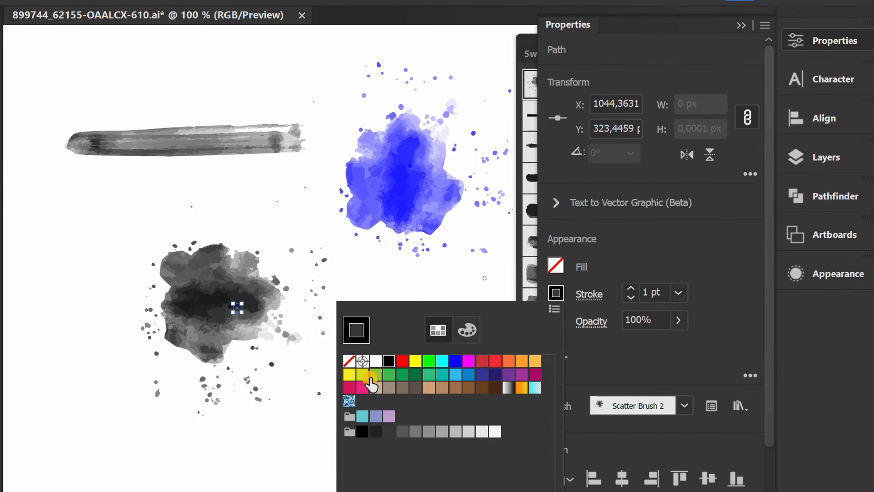
{"action": "left_click", "coordinate": [375, 374]}
{"action": "left_click", "coordinate": [93, 227]}
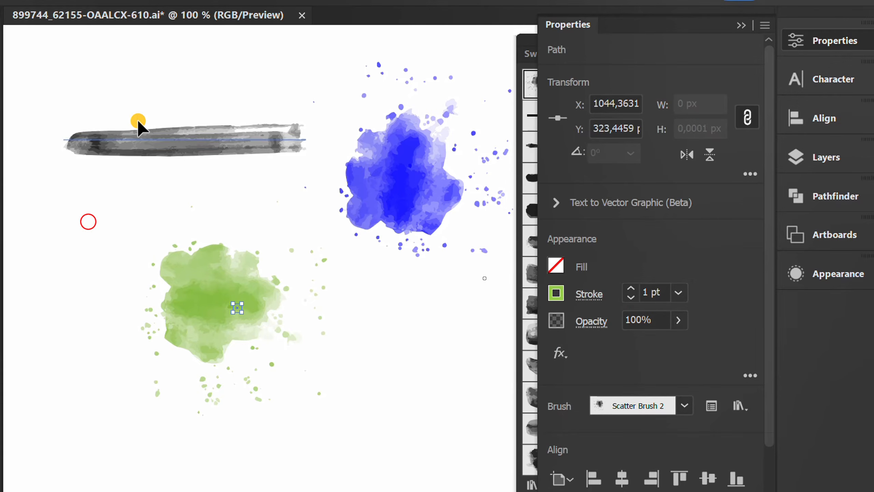
Try purple and beige on the horizontal brush stroke, set its stroke color to the grayish-brown swatch, and deselect it.
{"action": "left_click", "coordinate": [160, 145]}
{"action": "left_click", "coordinate": [555, 295]}
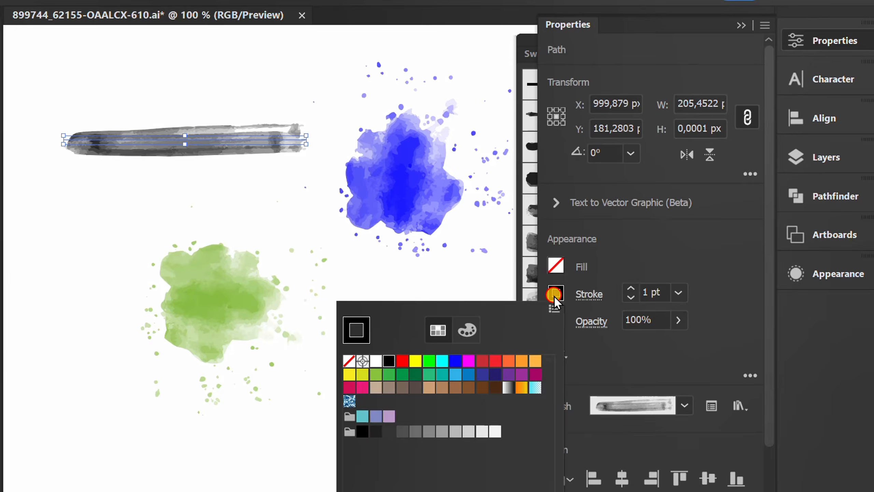
{"action": "left_click", "coordinate": [522, 375]}
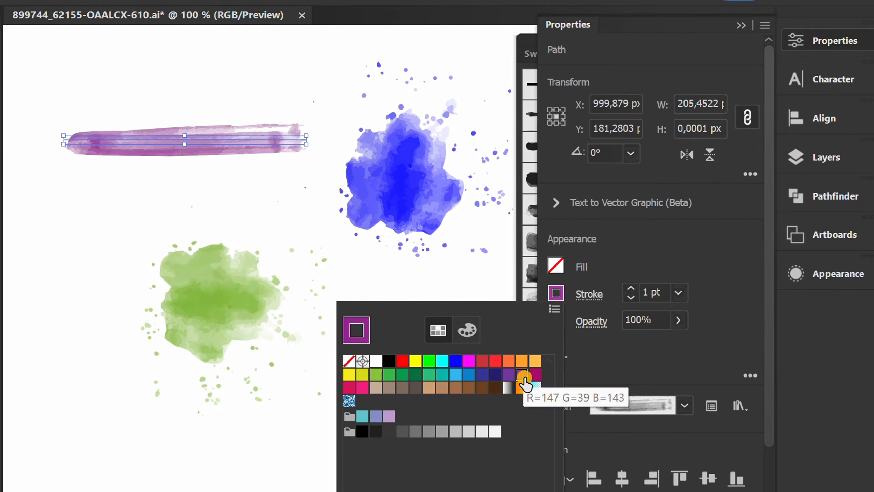
{"action": "left_click", "coordinate": [380, 390]}
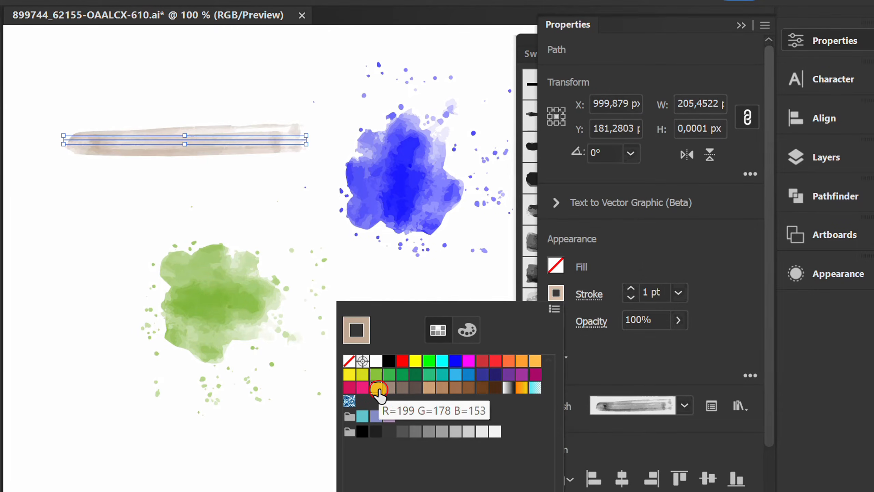
{"action": "left_click", "coordinate": [386, 390]}
{"action": "left_click", "coordinate": [72, 256]}
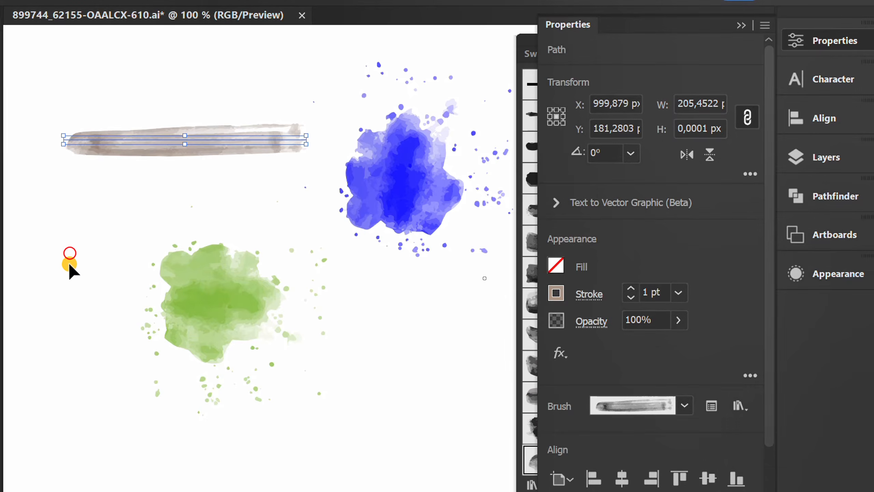
{"action": "left_click", "coordinate": [70, 259]}
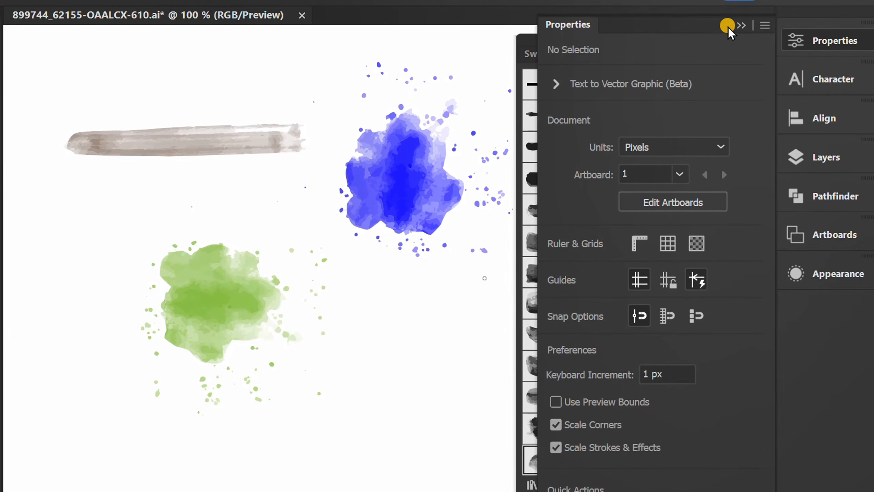
{"action": "left_click", "coordinate": [728, 26]}
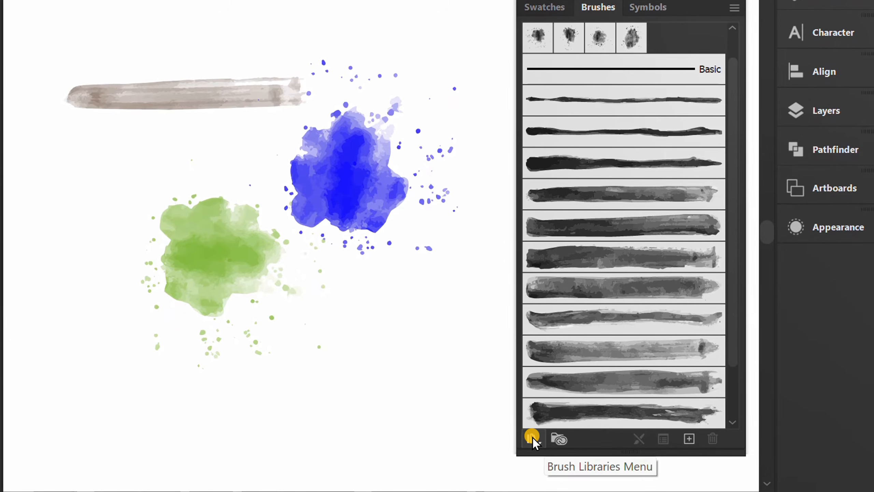
Save the document's brushes as a brush library named "my Watercolor Brush from freepik".
{"action": "left_click", "coordinate": [532, 438]}
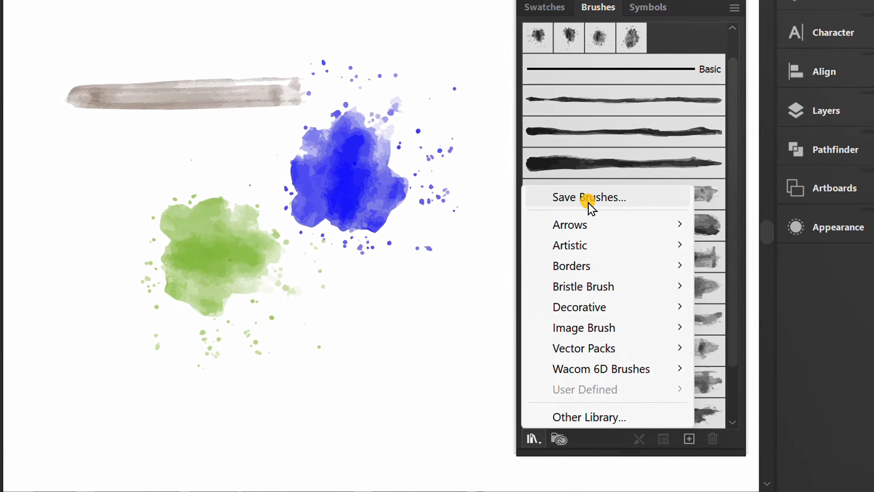
{"action": "left_click", "coordinate": [635, 196]}
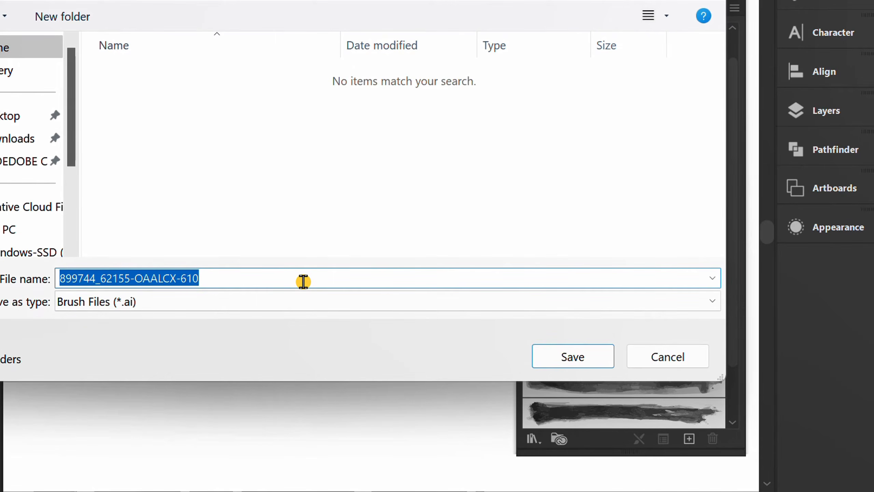
{"action": "key", "text": "BackSpace"}
{"action": "type", "text": "my wa"}
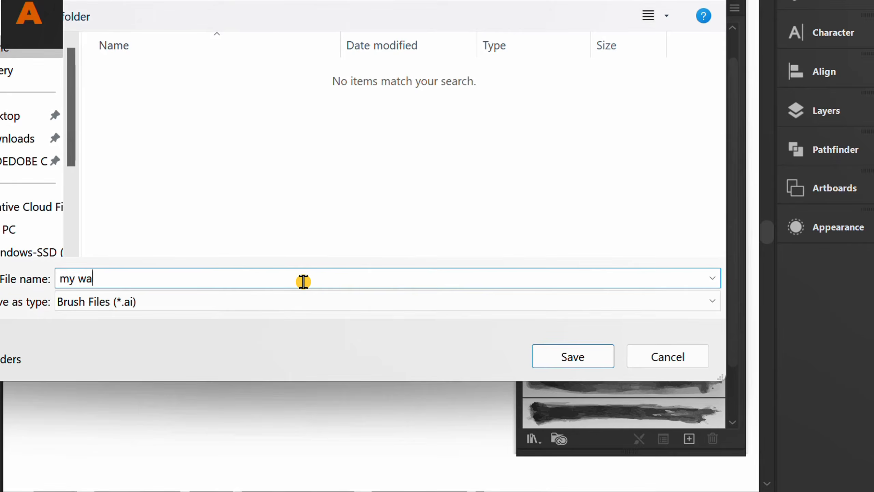
{"action": "key", "text": "BackSpace"}
{"action": "key", "text": "BackSpace"}
{"action": "type", "text": "Watercolor Brus"}
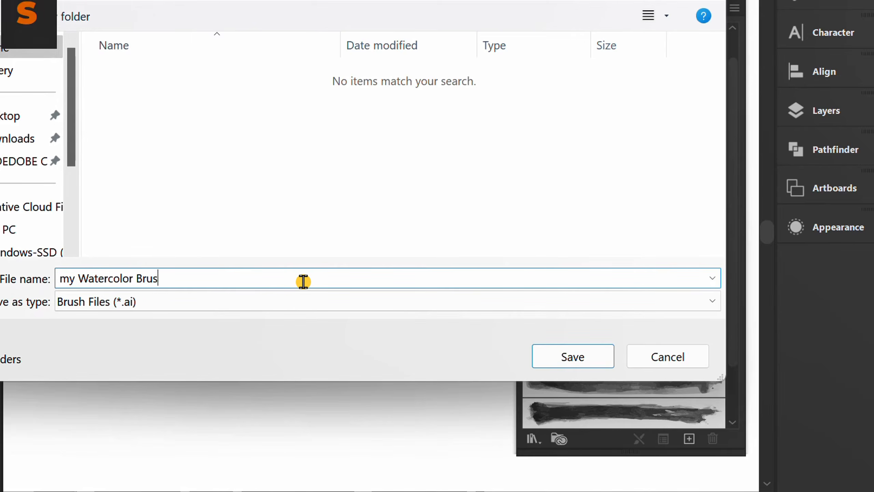
{"action": "type", "text": "h from freepi"}
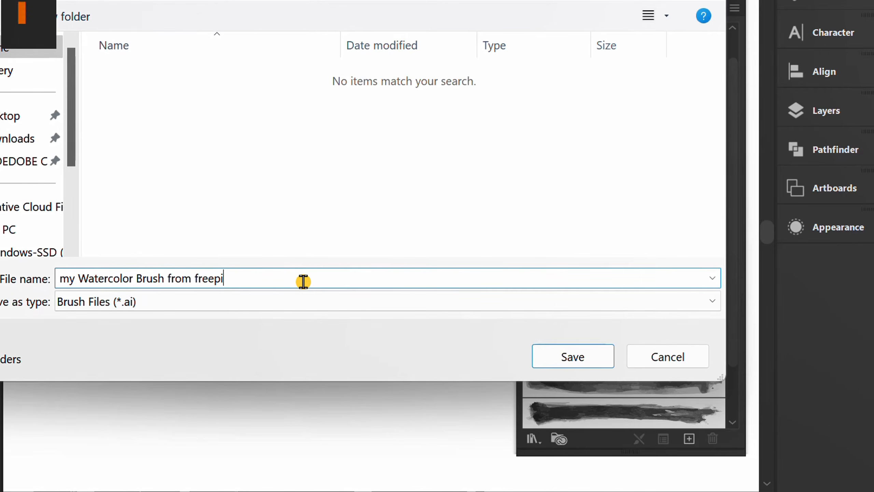
{"action": "type", "text": "k"}
{"action": "left_click", "coordinate": [574, 358]}
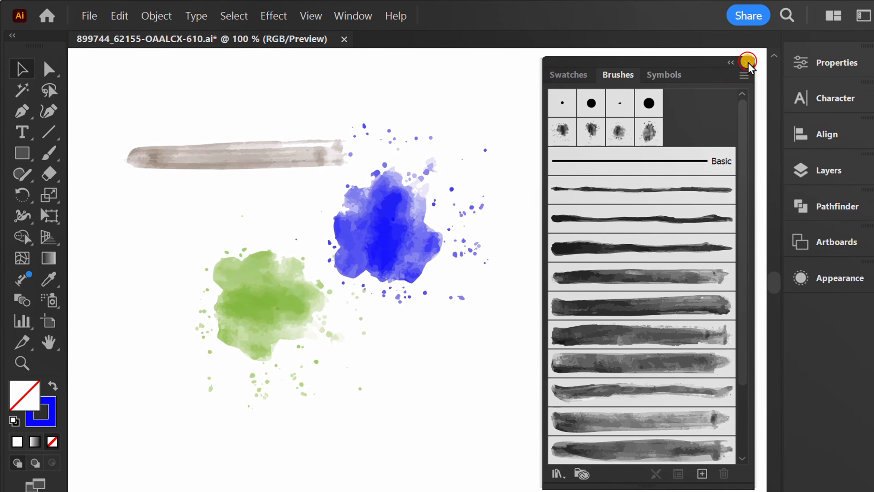
Close the brush document without saving its changes and create a new 1280 x 720 px document.
{"action": "left_click", "coordinate": [748, 61]}
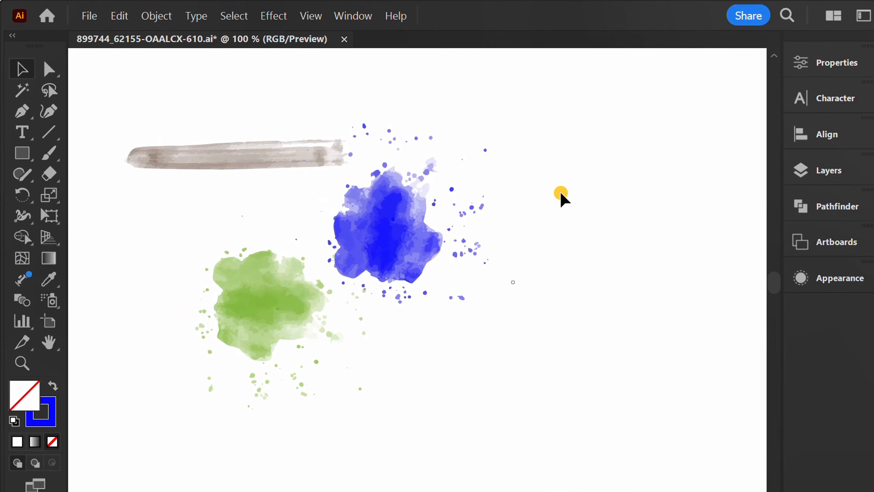
{"action": "left_click", "coordinate": [344, 39]}
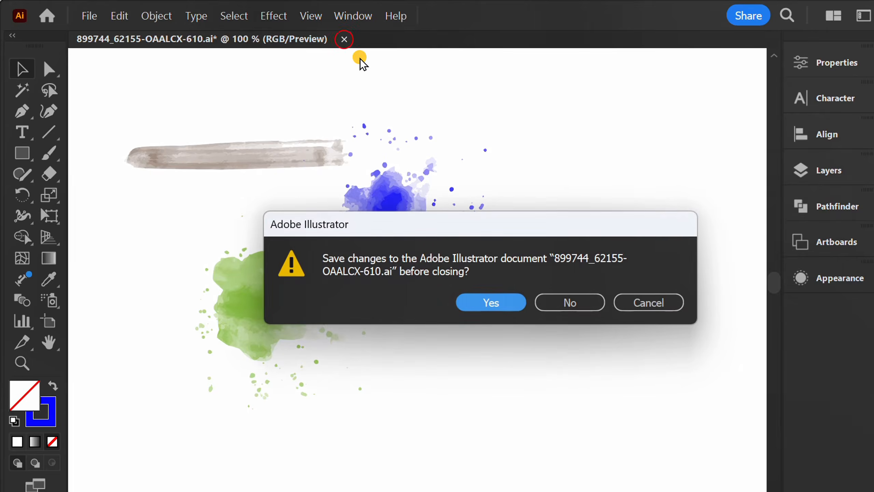
{"action": "left_click", "coordinate": [569, 303]}
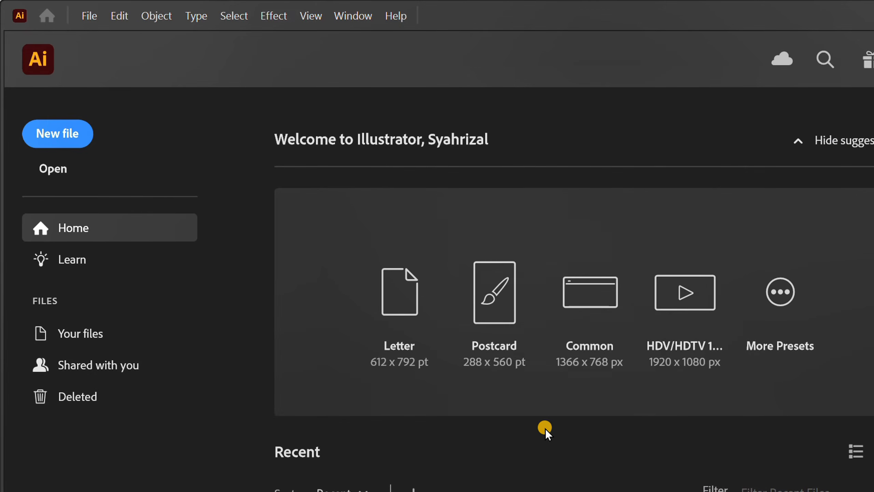
{"action": "left_click", "coordinate": [71, 136]}
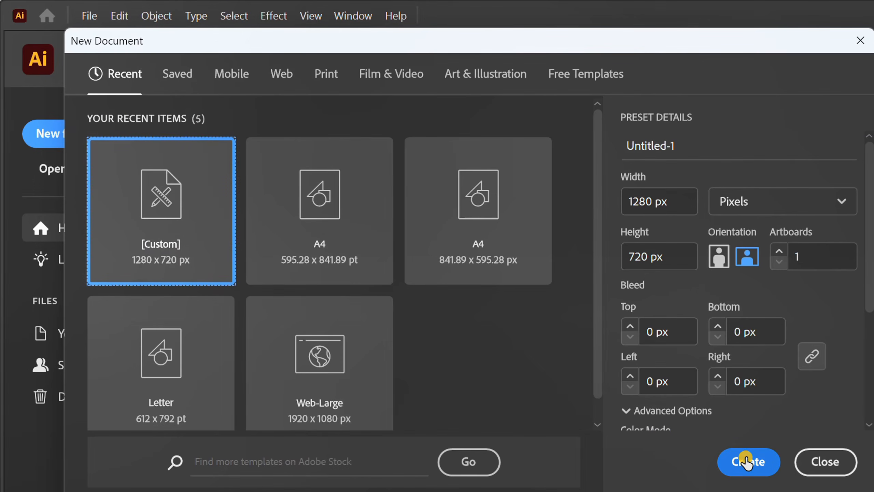
{"action": "left_click", "coordinate": [746, 461]}
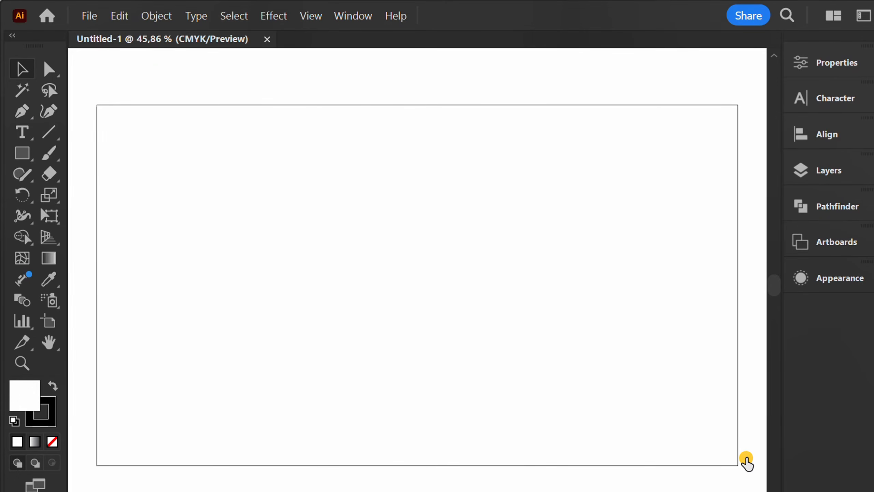
Load the user-defined brush library "my Watercolor Brush from freepik" into the new document.
{"action": "left_click", "coordinate": [351, 30]}
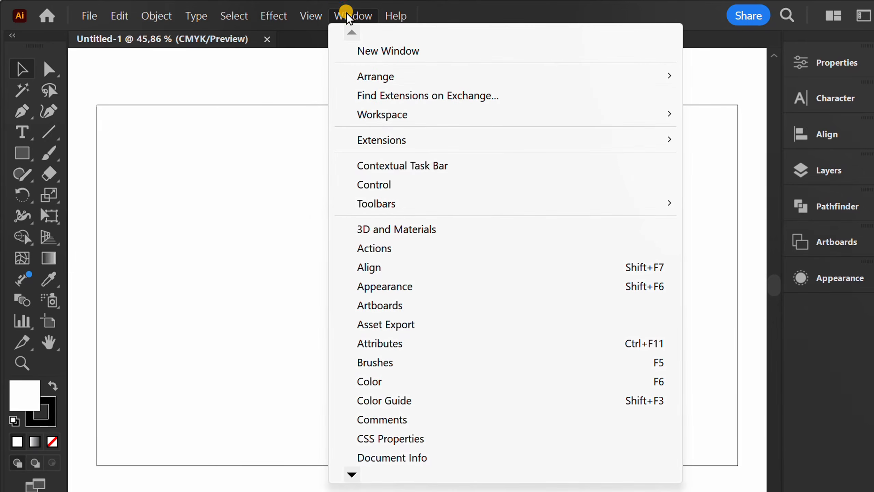
{"action": "left_click", "coordinate": [391, 362]}
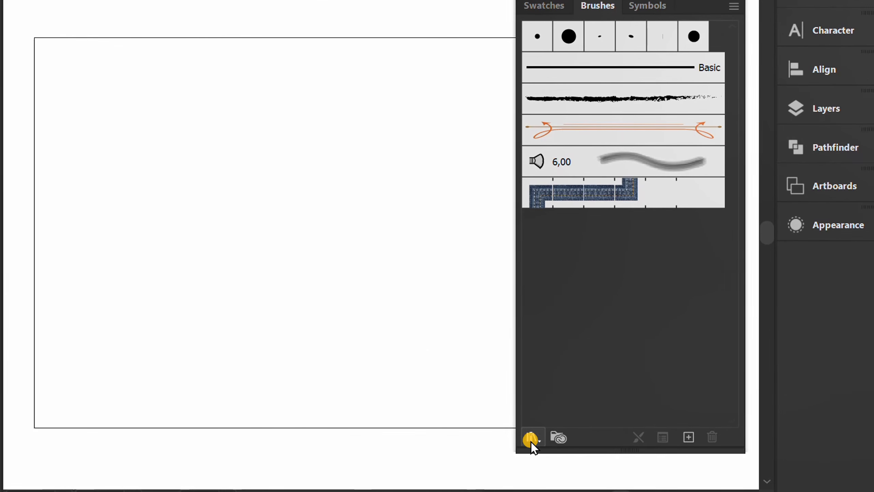
{"action": "left_click", "coordinate": [530, 439]}
{"action": "mouse_move", "coordinate": [588, 386]}
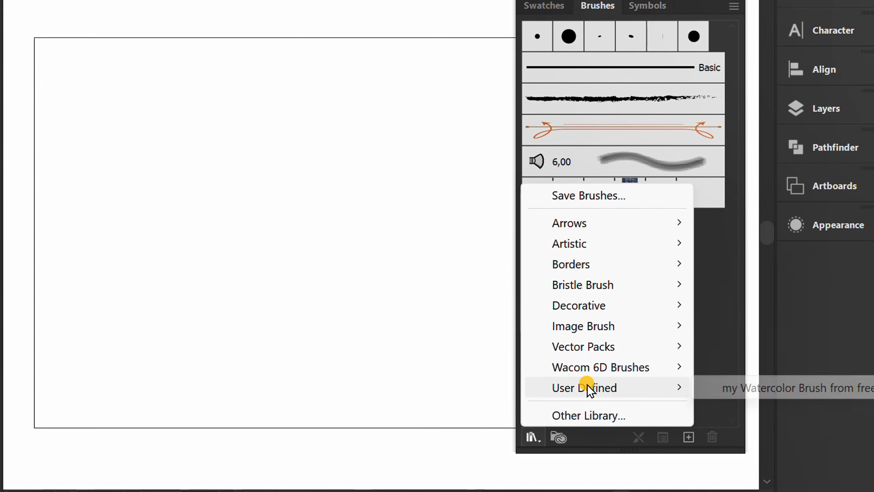
{"action": "left_click", "coordinate": [806, 387]}
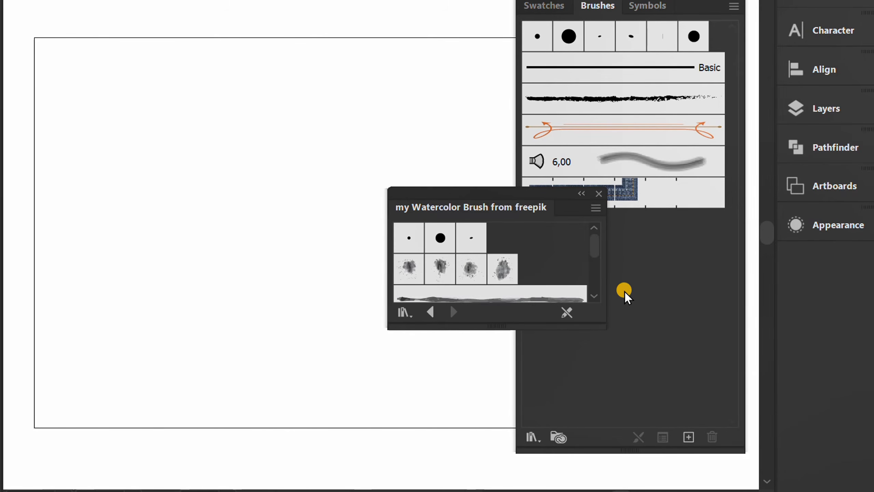
Close the default brushes list, then move the loaded watercolor library beside the artboard and enlarge it to show its brushes.
{"action": "left_click", "coordinate": [737, 37]}
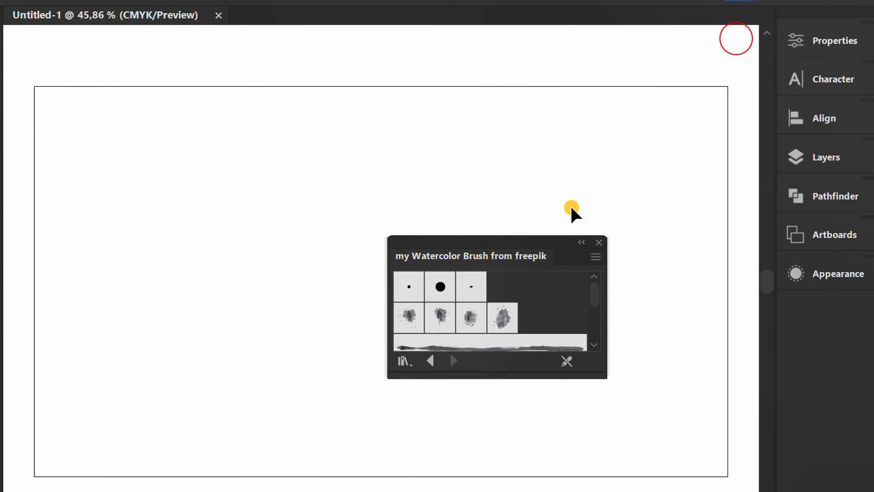
{"action": "left_click_drag", "start_coordinate": [511, 238], "coordinate": [661, 33]}
{"action": "left_click_drag", "start_coordinate": [629, 170], "coordinate": [639, 491]}
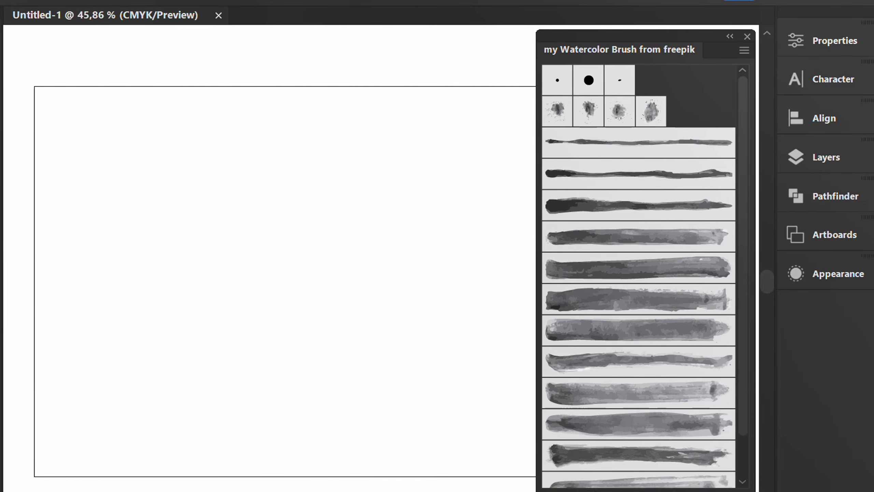
Paint a looping stroke about 506 px wide and 281 px high on the artboard with a broad light gray watercolor art brush.
{"action": "scroll", "coordinate": [655, 204], "scroll_direction": "down", "scroll_amount": 2}
{"action": "left_click", "coordinate": [605, 346]}
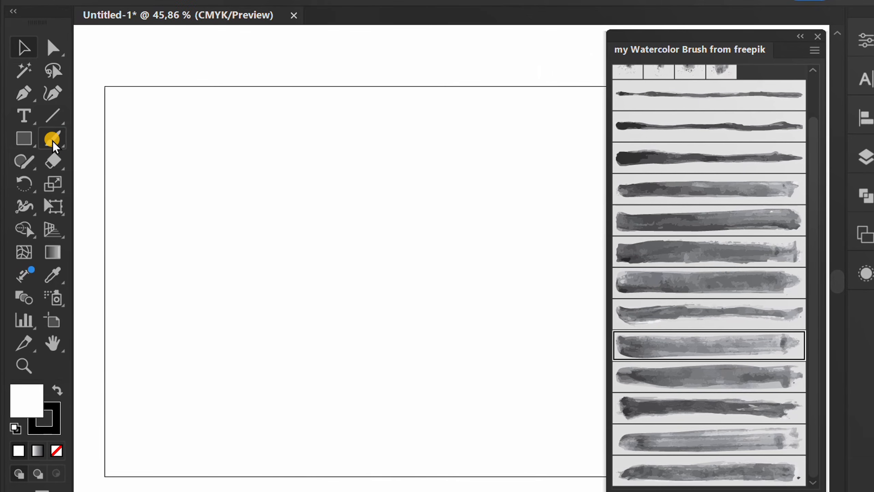
{"action": "left_click", "coordinate": [4, 139]}
{"action": "left_click_drag", "start_coordinate": [186, 263], "coordinate": [271, 332]}
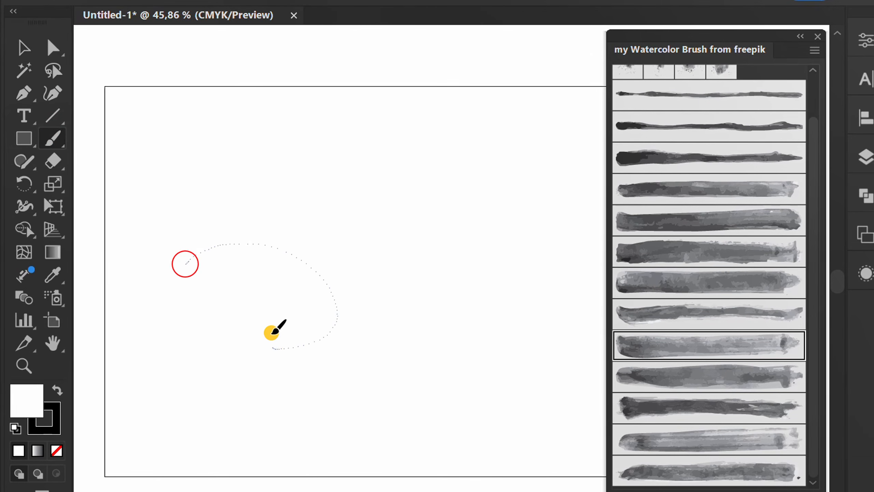
Select the looping brush stroke and set its stroke weight to 2 pt.
{"action": "key", "text": "v"}
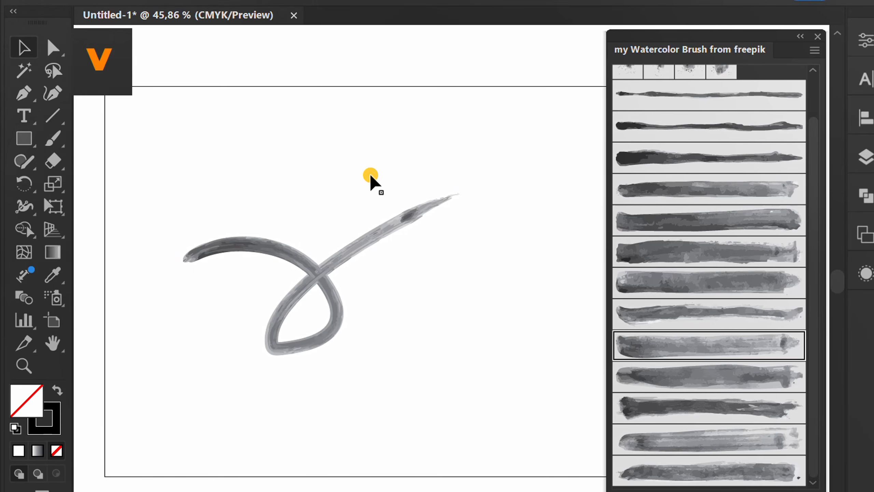
{"action": "left_click_drag", "start_coordinate": [370, 162], "coordinate": [313, 286]}
{"action": "left_click", "coordinate": [866, 40]}
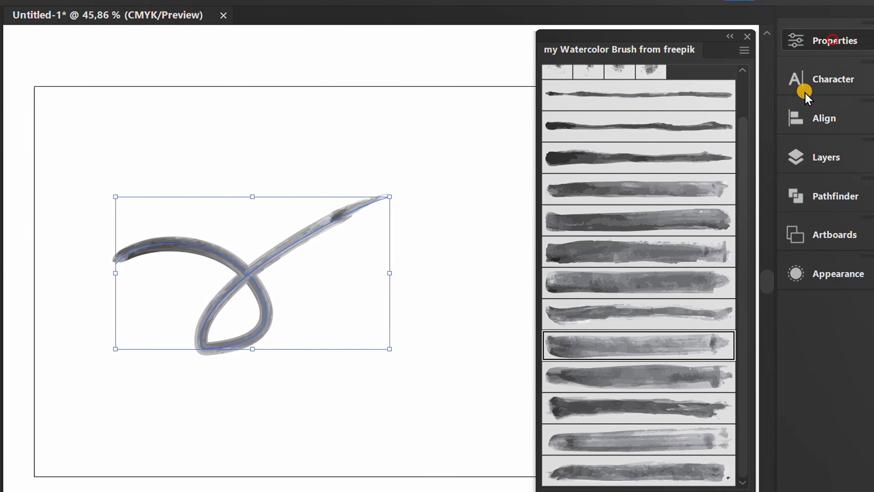
{"action": "left_click", "coordinate": [660, 293]}
{"action": "scroll", "coordinate": [660, 292], "scroll_direction": "up", "scroll_amount": 4}
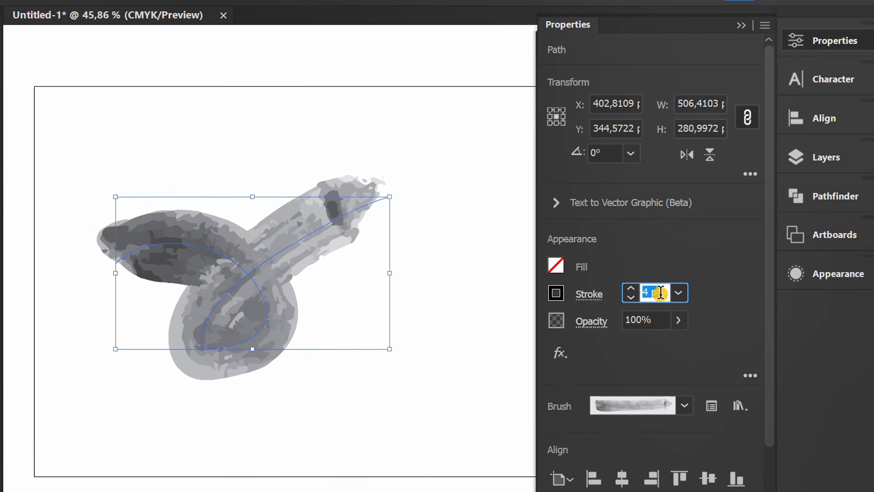
{"action": "scroll", "coordinate": [660, 292], "scroll_direction": "down", "scroll_amount": 3}
Recolor the looping brush stroke with the yellow-green swatch and deselect it.
{"action": "left_click", "coordinate": [557, 296]}
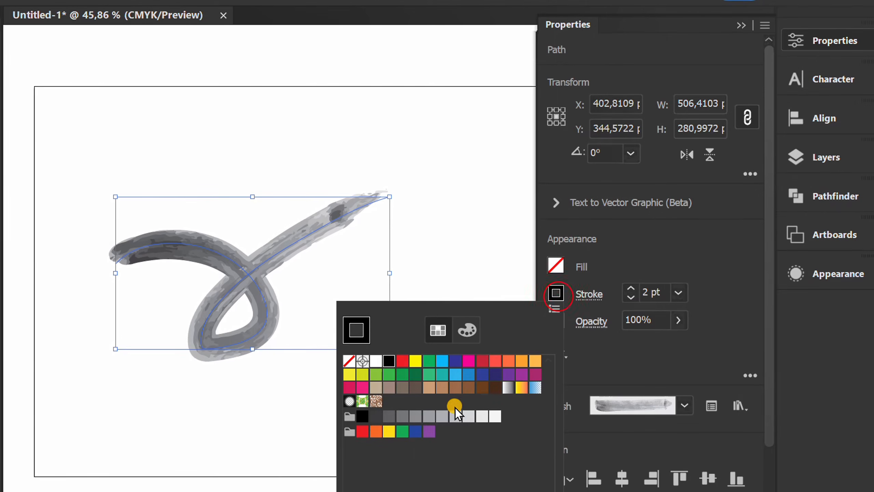
{"action": "left_click", "coordinate": [375, 376]}
{"action": "left_click", "coordinate": [363, 376]}
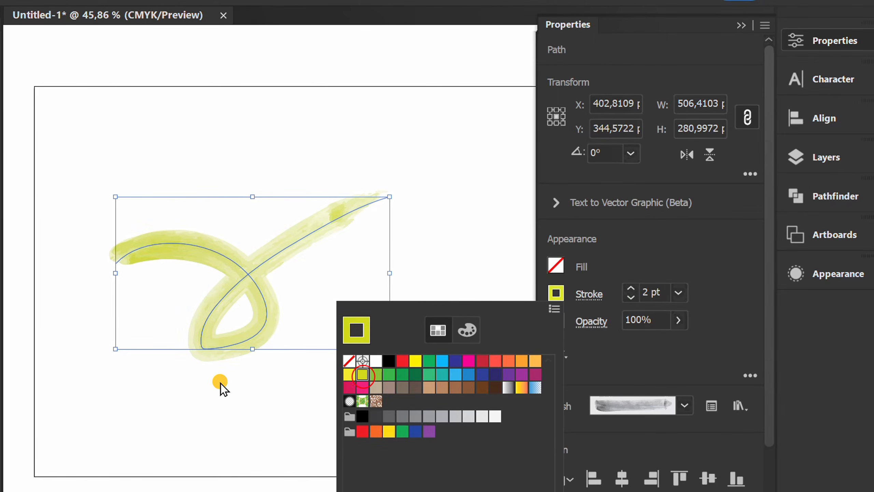
{"action": "left_click", "coordinate": [220, 397]}
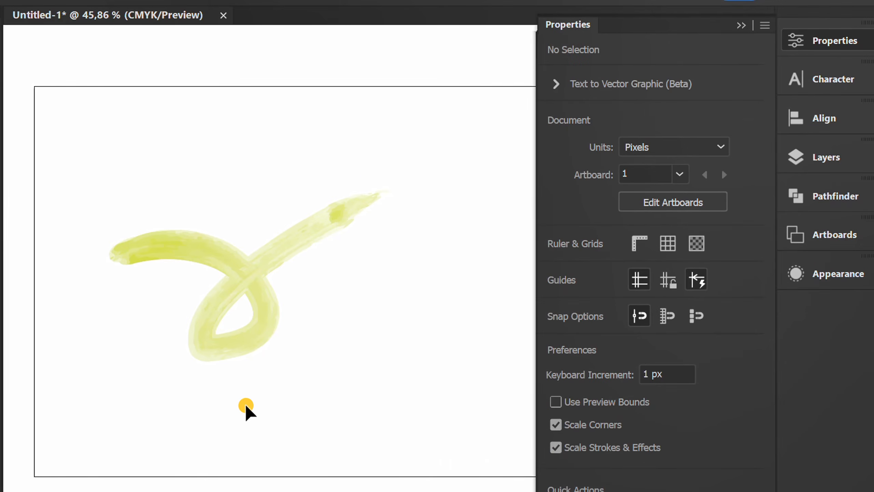
{"action": "left_click", "coordinate": [735, 26]}
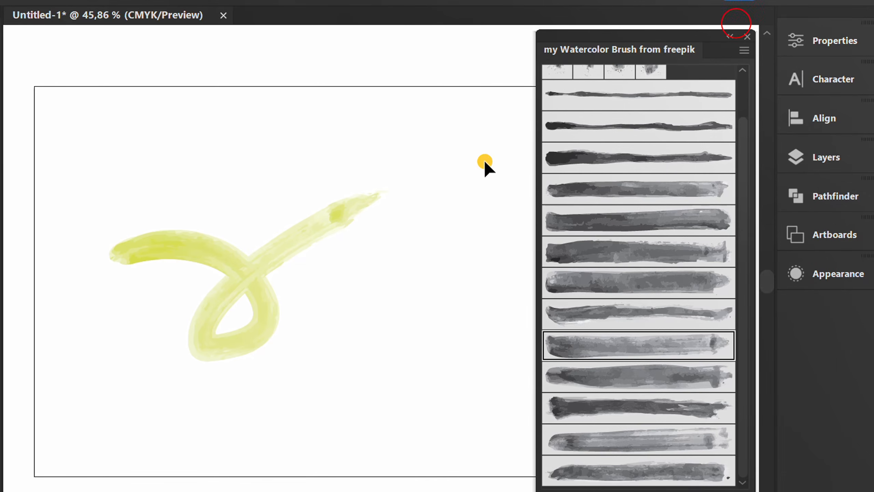
Select and delete the yellow-green looping brush stroke from the artboard.
{"action": "mouse_move", "coordinate": [430, 136]}
{"action": "left_mouse_down"}
{"action": "mouse_move", "coordinate": [364, 220]}
{"action": "mouse_move", "coordinate": [321, 249]}
{"action": "left_mouse_up"}
{"action": "key", "text": "Delete"}
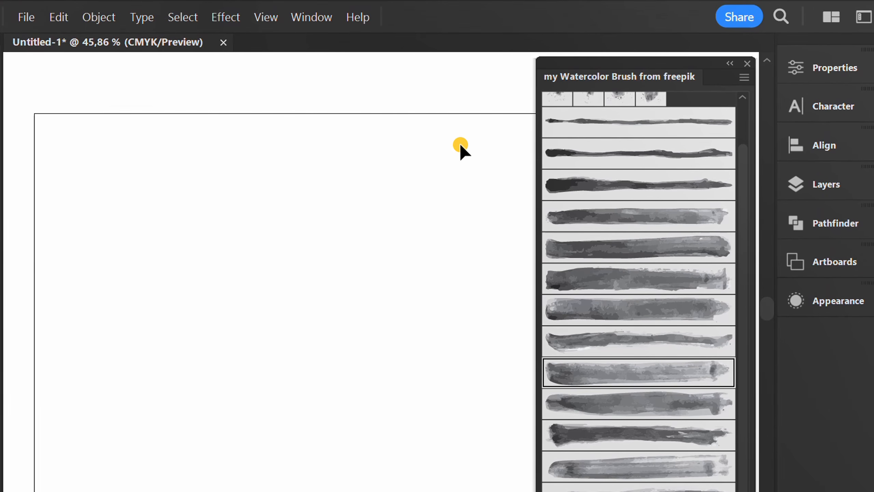
Show the document's brushes list and place it beside the watercolor library.
{"action": "left_click", "coordinate": [310, 18]}
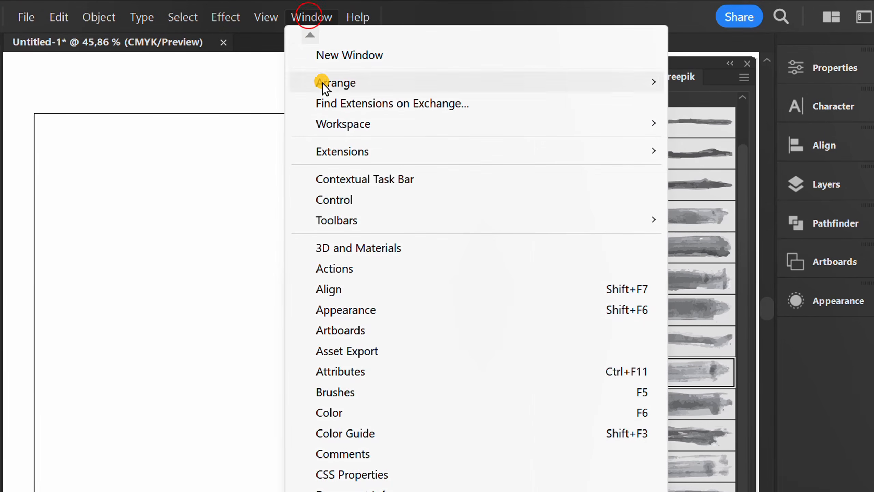
{"action": "left_click", "coordinate": [360, 394]}
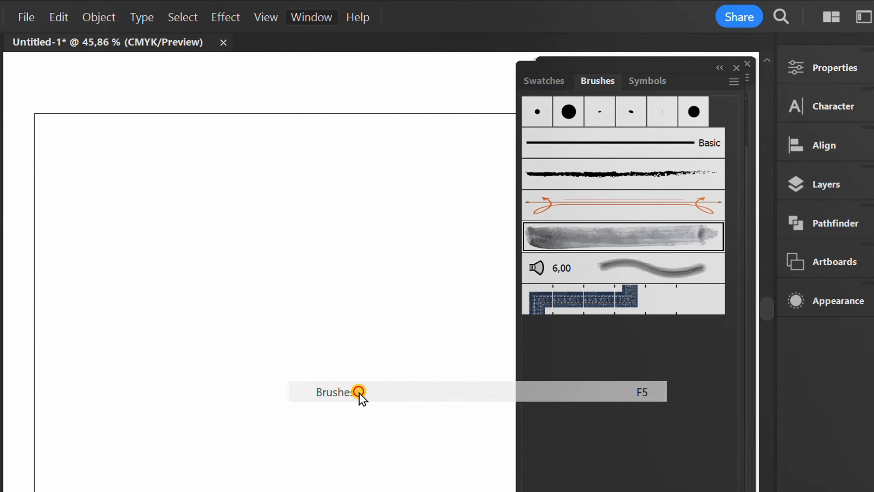
{"action": "mouse_move", "coordinate": [686, 71]}
{"action": "left_mouse_down"}
{"action": "mouse_move", "coordinate": [432, 42]}
{"action": "mouse_move", "coordinate": [419, 58]}
{"action": "left_mouse_up"}
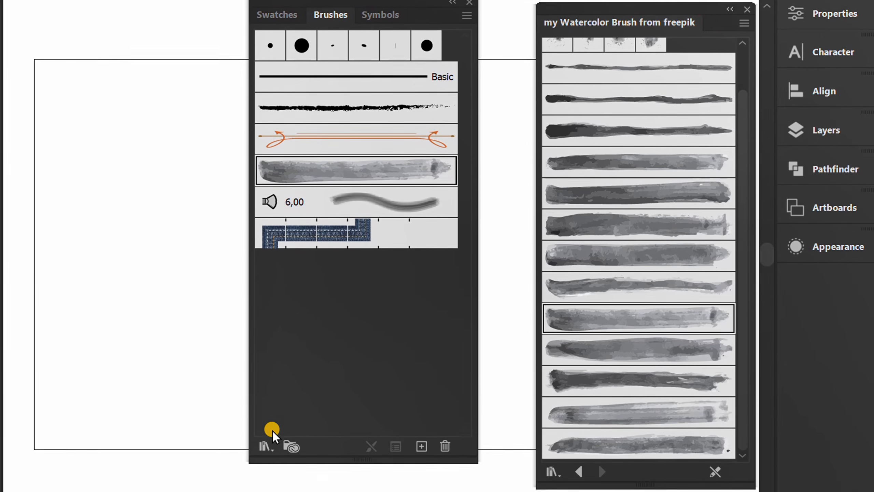
Delete the saved library file "my Watercolor Brush from freepik" from the brush-saving folder, then leave without saving the current brushes.
{"action": "left_click", "coordinate": [263, 423]}
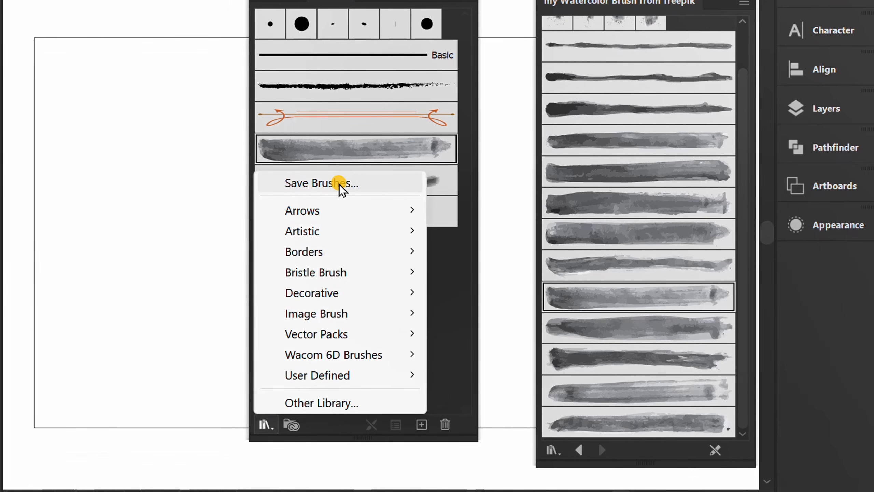
{"action": "left_click", "coordinate": [348, 182]}
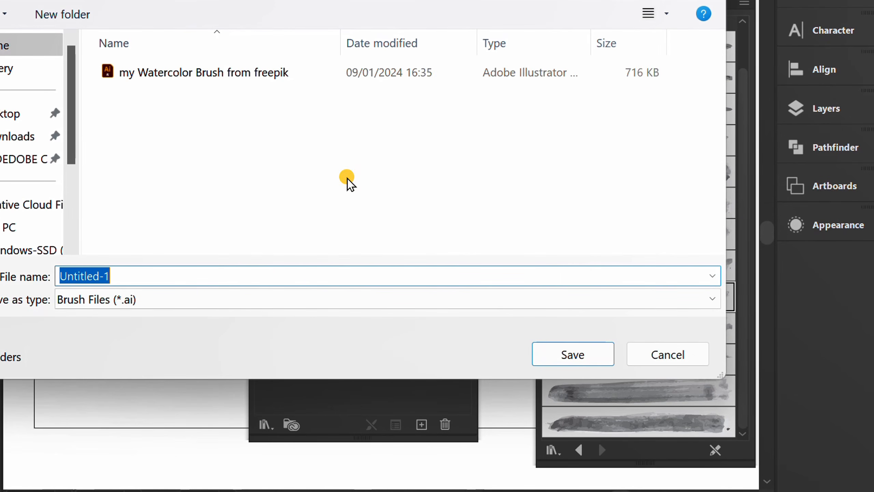
{"action": "left_click", "coordinate": [215, 73]}
{"action": "right_click", "coordinate": [215, 71]}
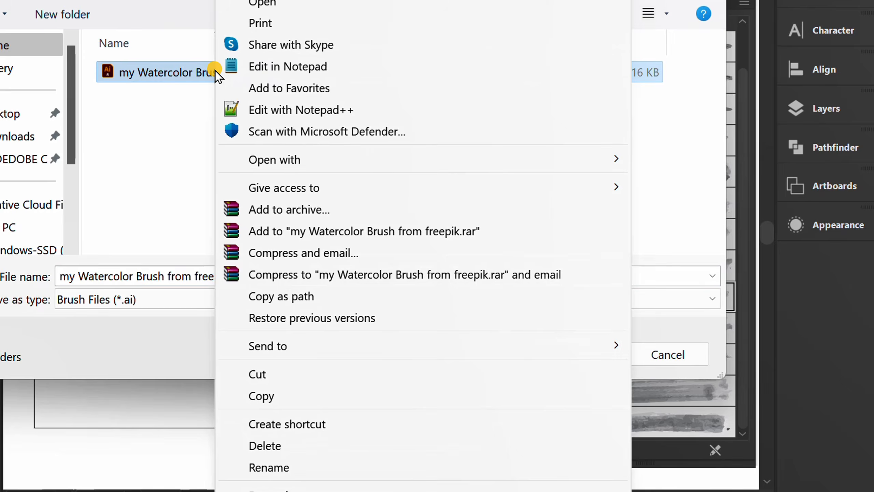
{"action": "left_click", "coordinate": [296, 445]}
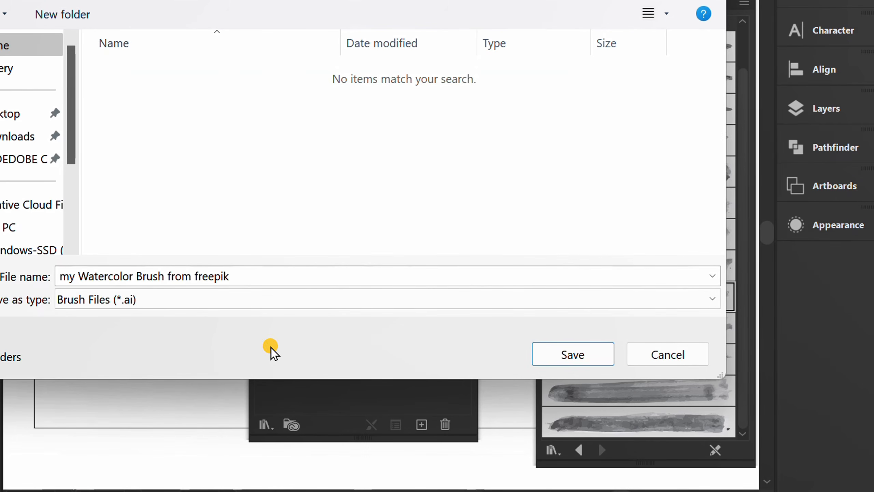
{"action": "left_click", "coordinate": [668, 355]}
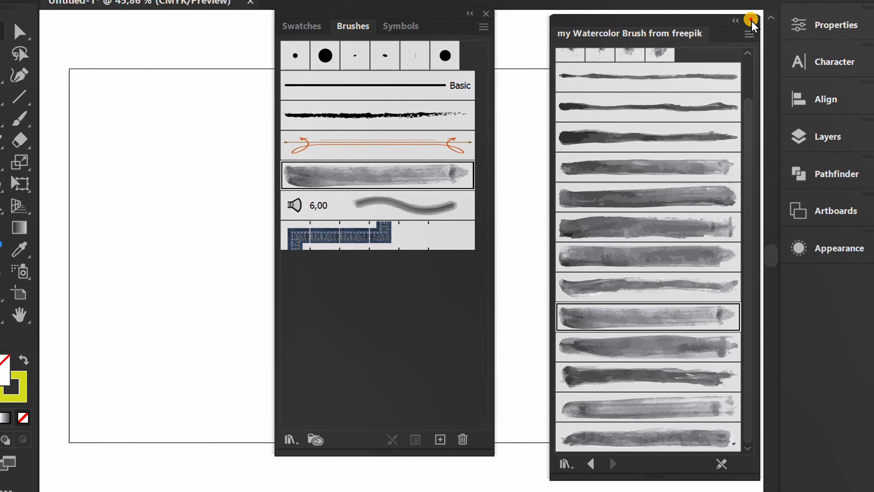
Close the floating watercolor brush library and check whether any User Defined brush libraries can be chosen.
{"action": "left_click", "coordinate": [751, 19]}
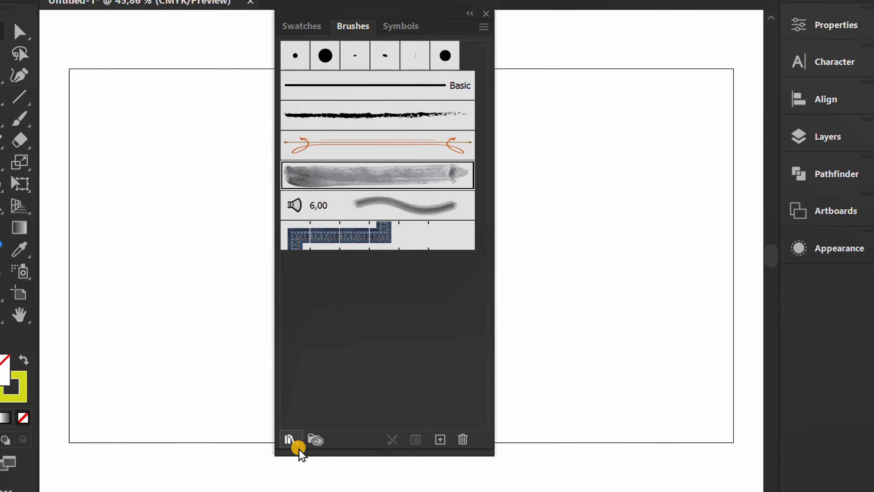
{"action": "left_click", "coordinate": [291, 442]}
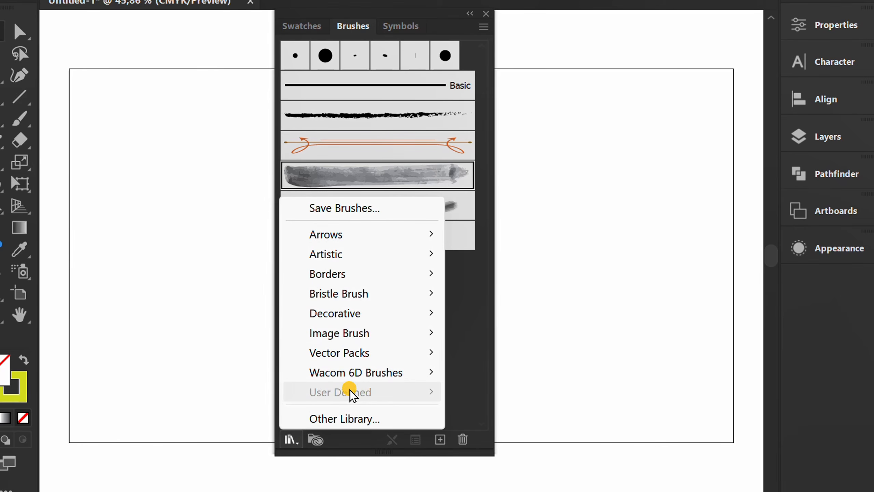
{"action": "left_click", "coordinate": [185, 325]}
Dock the floating Swatches, Brushes and Symbols group below Appearance.
{"action": "mouse_move", "coordinate": [439, 32]}
{"action": "left_mouse_down"}
{"action": "mouse_move", "coordinate": [753, 334]}
{"action": "mouse_move", "coordinate": [792, 276]}
{"action": "mouse_move", "coordinate": [791, 294]}
{"action": "left_mouse_up"}
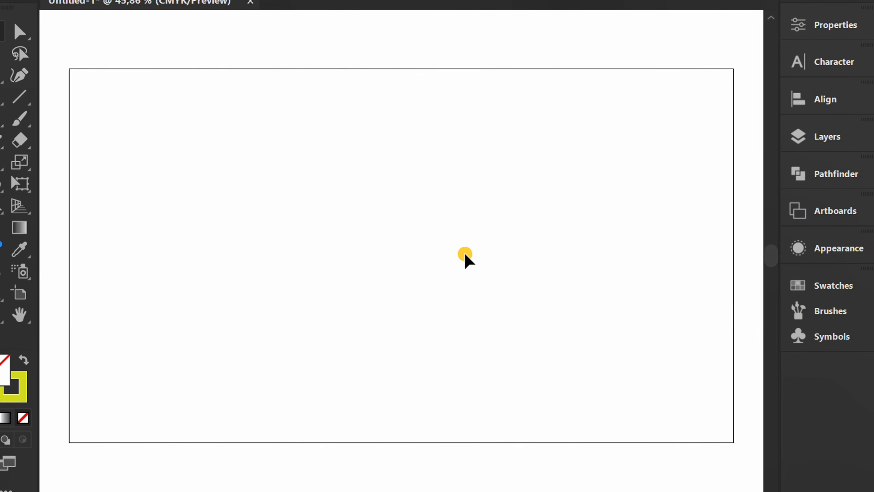